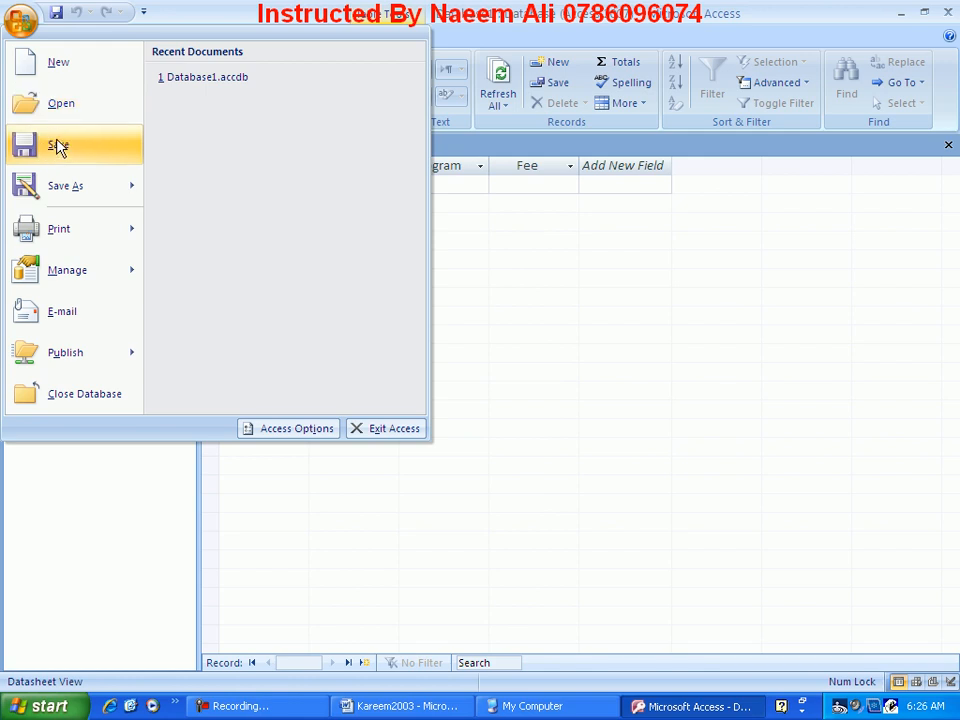
{"action": "mouse_move", "coordinate": [52, 186]}
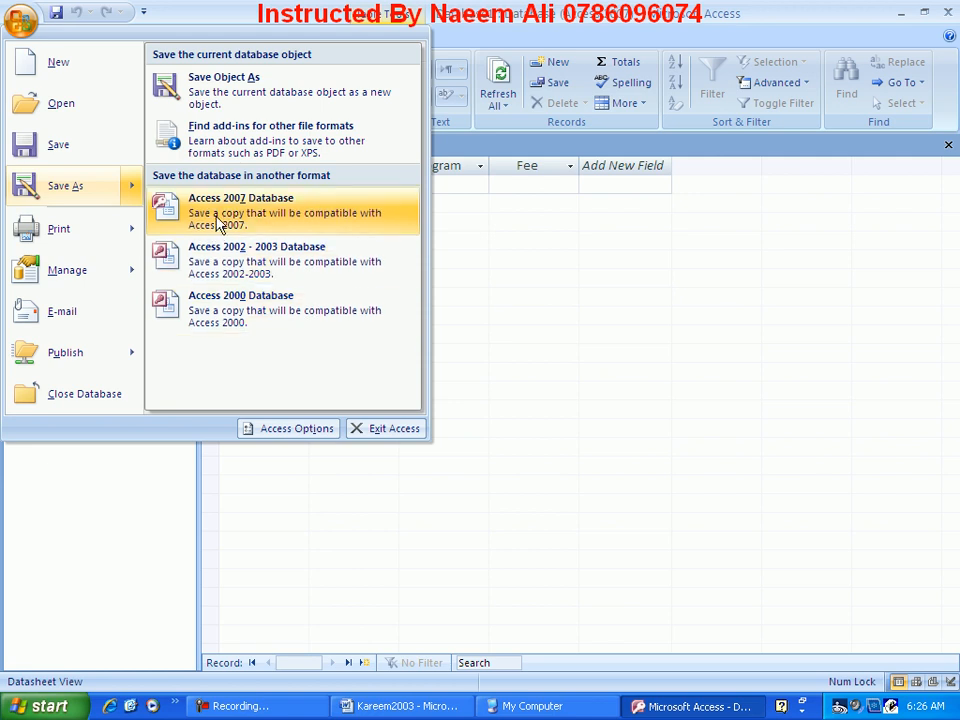
{"action": "mouse_move", "coordinate": [60, 228]}
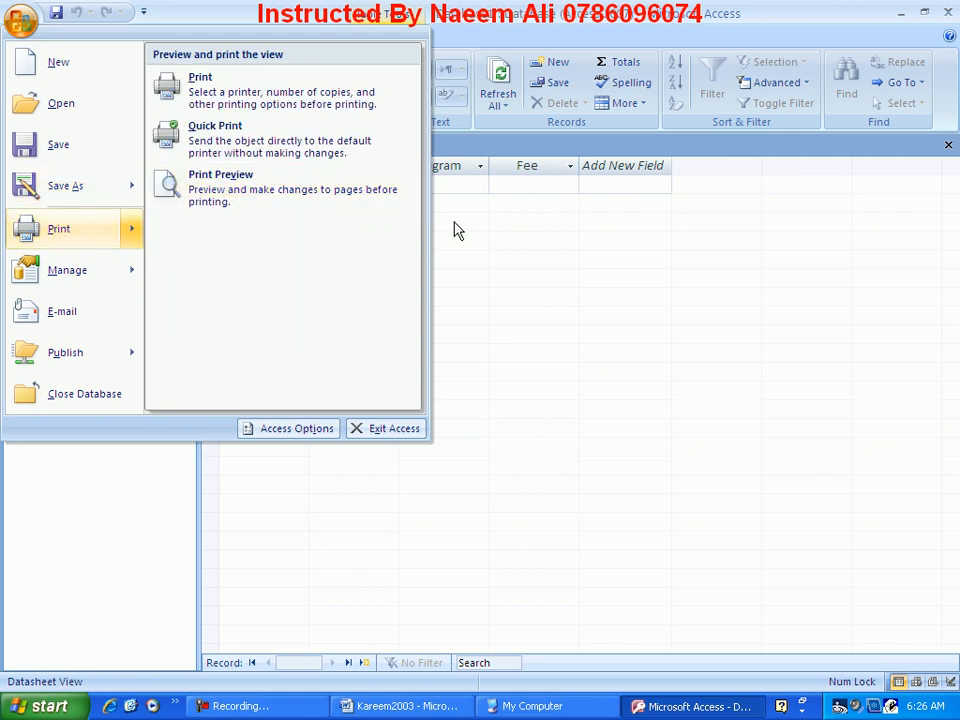
{"action": "left_click", "coordinate": [519, 186]}
Fill the Name column of Table1 with five sample first names, one per record
{"action": "left_click", "coordinate": [339, 183]}
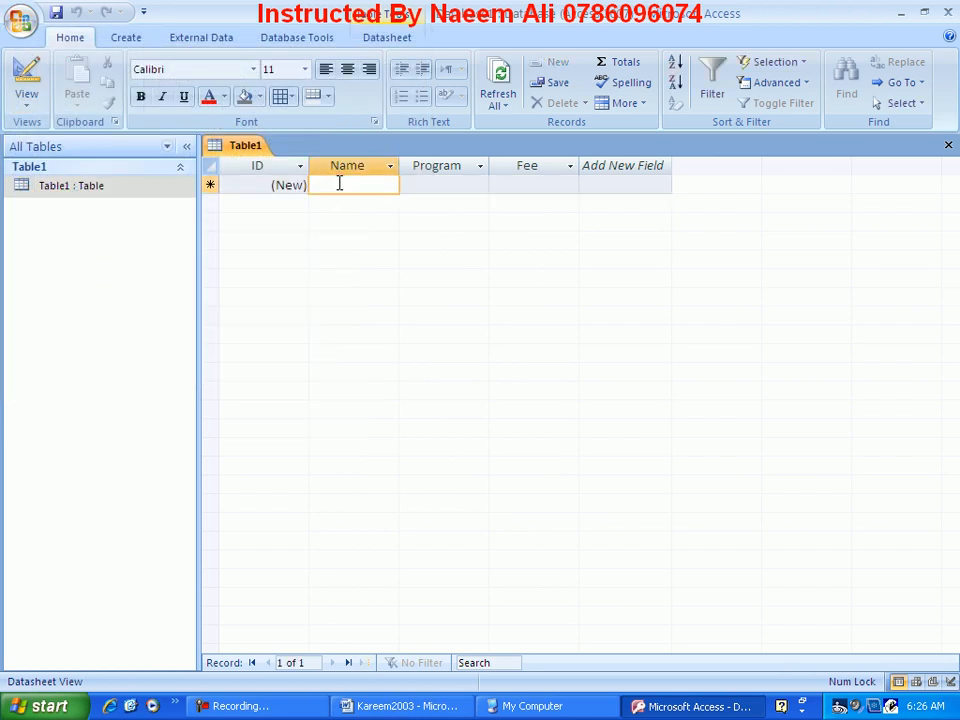
{"action": "type", "text": "ali"}
{"action": "key", "text": "Down"}
{"action": "type", "text": "wali"}
{"action": "key", "text": "Down"}
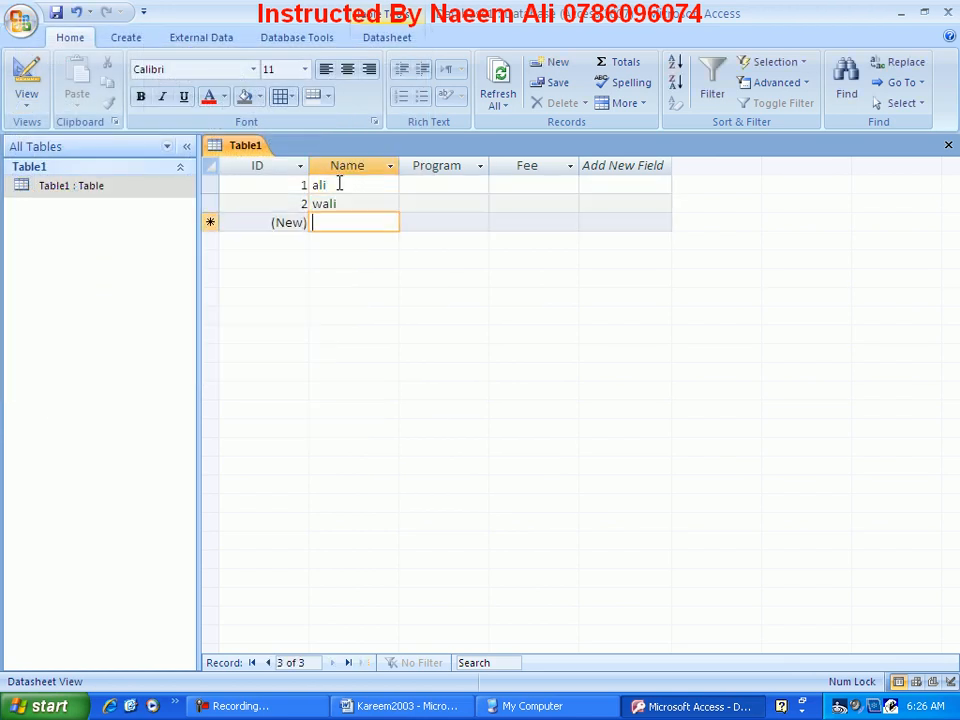
{"action": "type", "text": "ahmad"}
{"action": "key", "text": "Down"}
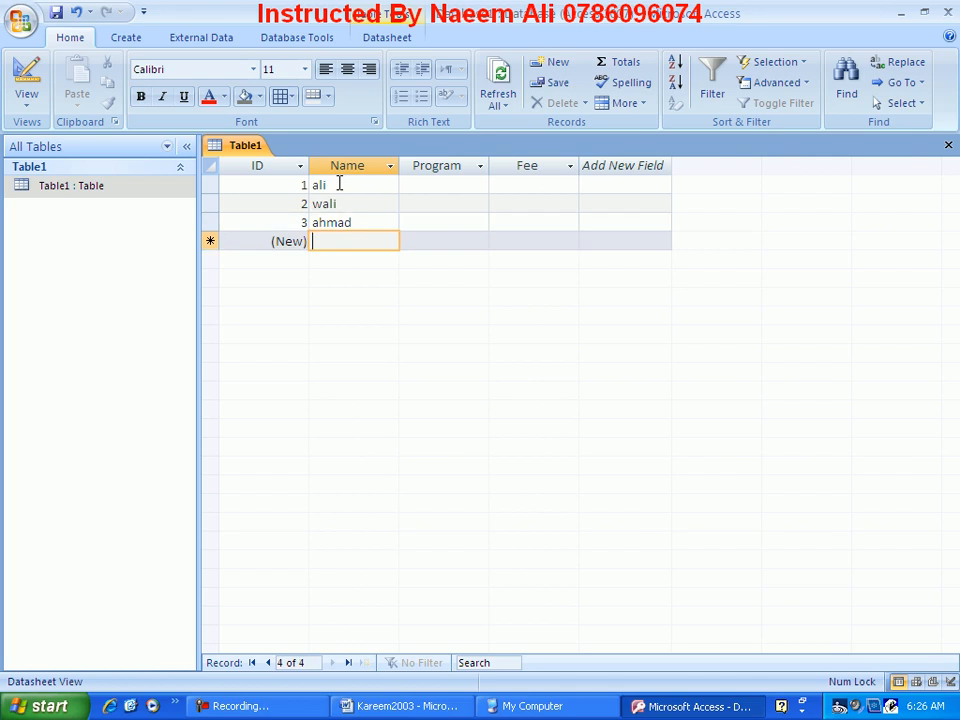
{"action": "type", "text": "kla"}
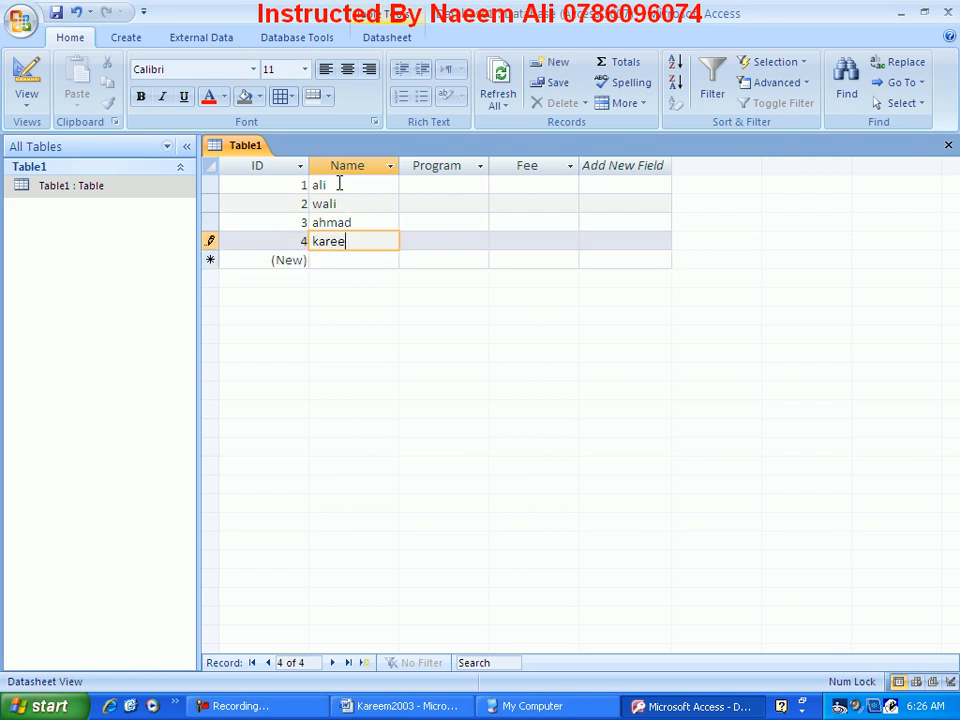
{"action": "key", "text": "Down"}
{"action": "type", "text": "sal"}
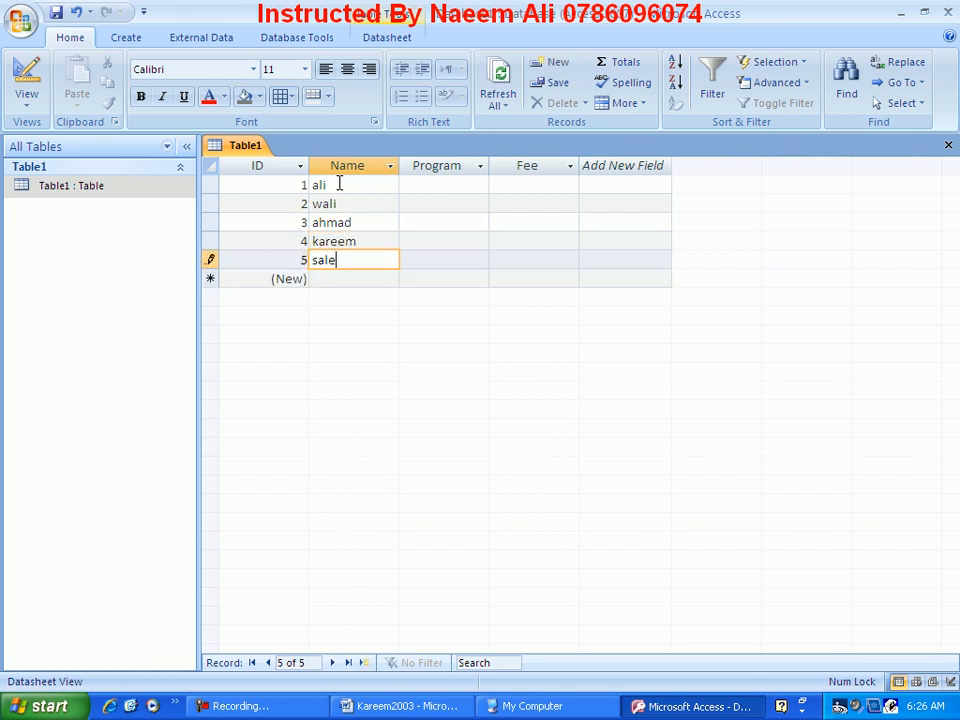
Fill the Program column for the five records with word, excel, access, coral and ulead
{"action": "key", "text": "Tab"}
{"action": "key", "text": "Up"}
{"action": "key", "text": "Up"}
{"action": "key", "text": "Up"}
{"action": "key", "text": "Up"}
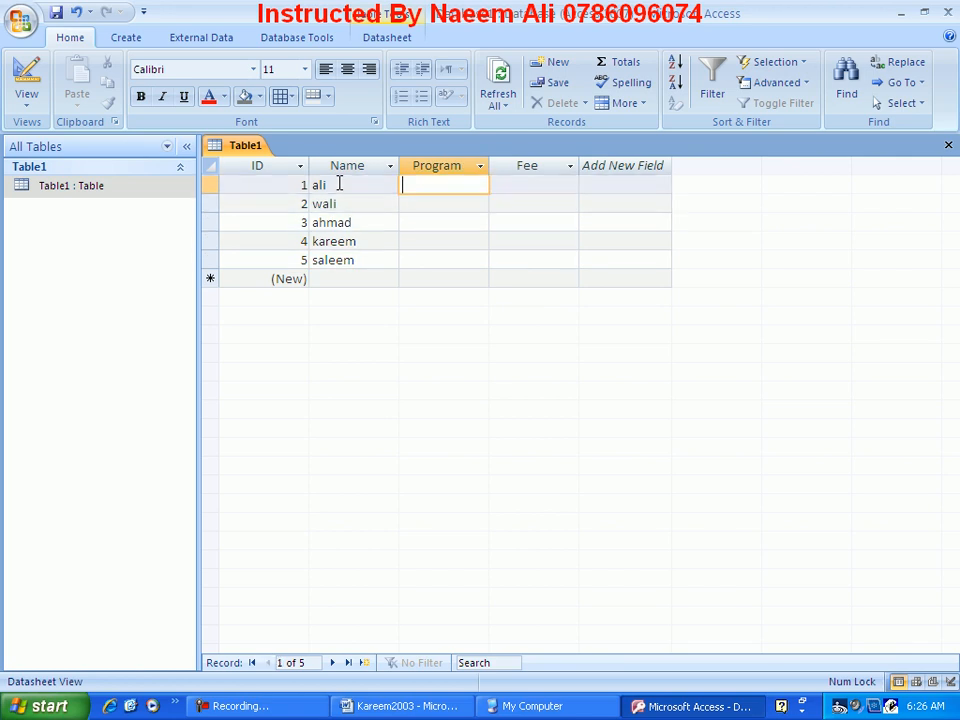
{"action": "key", "text": "Down"}
{"action": "key", "text": "Up"}
{"action": "type", "text": "word"}
{"action": "key", "text": "Down"}
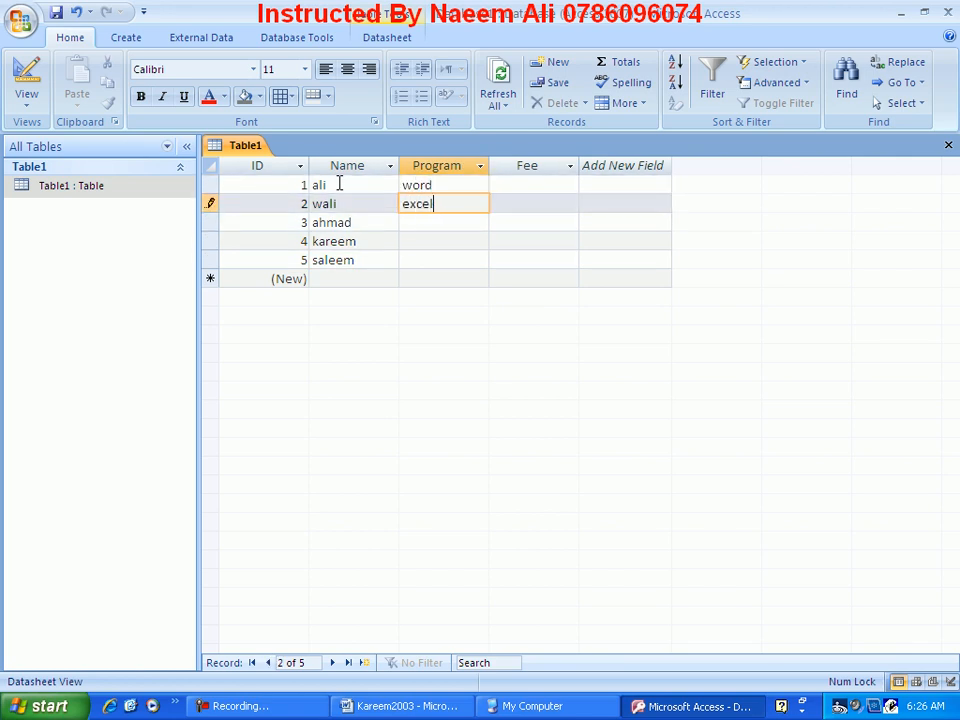
{"action": "key", "text": "Down"}
{"action": "type", "text": "access"}
{"action": "key", "text": "Down"}
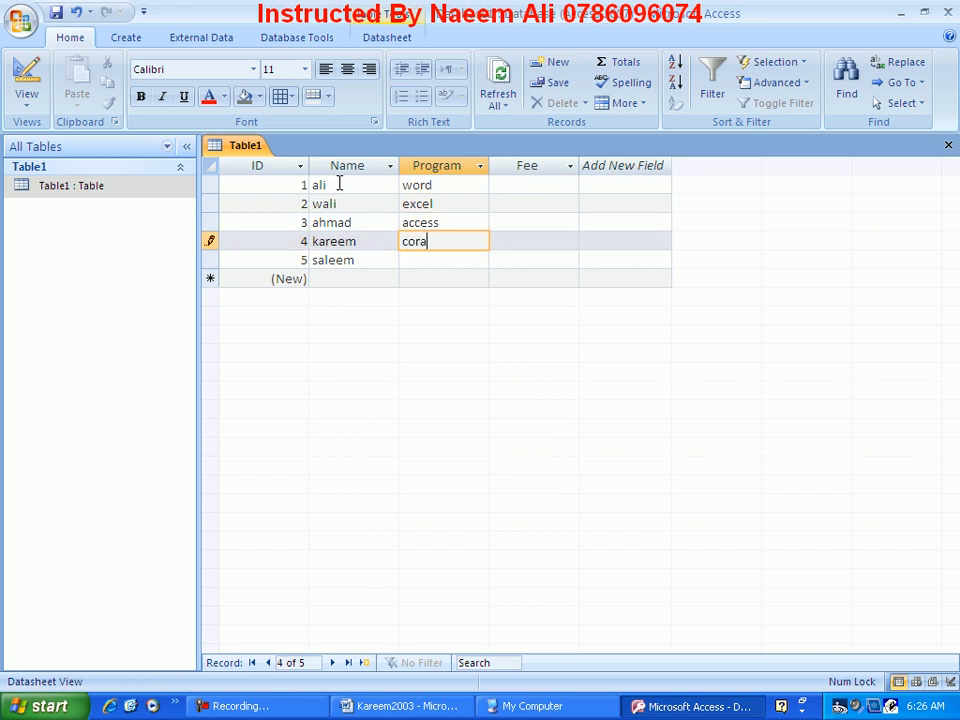
{"action": "key", "text": "Down"}
{"action": "type", "text": "ulead"}
Fill the Fee column for the five records with 800, 900, 900, 600 and 900
{"action": "key", "text": "Tab"}
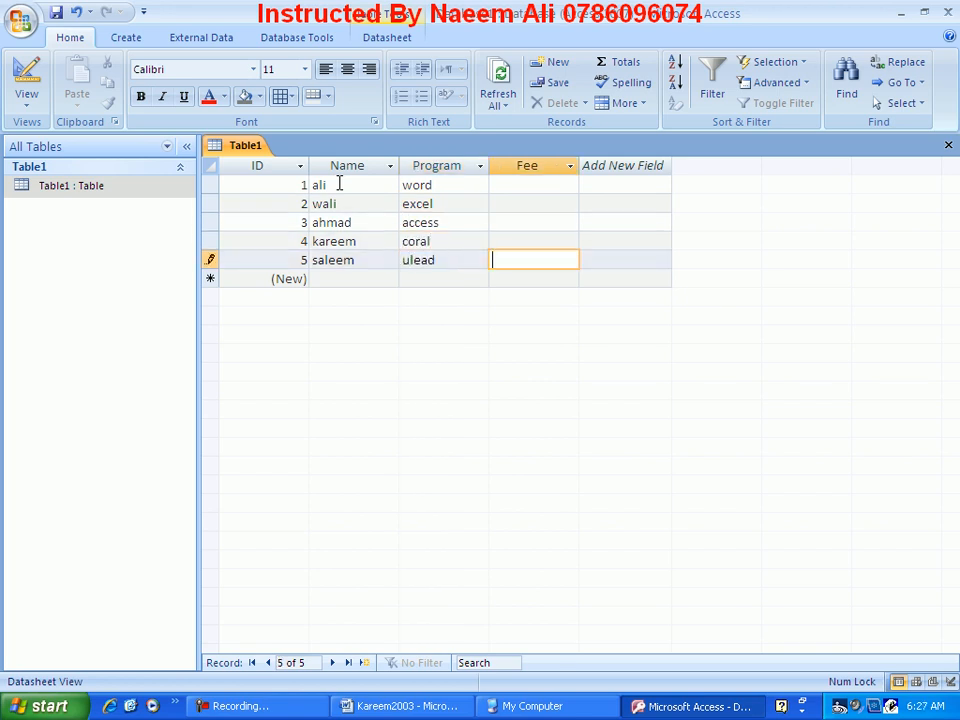
{"action": "key", "text": "Up"}
{"action": "key", "text": "Up"}
{"action": "key", "text": "Up"}
{"action": "key", "text": "Up"}
{"action": "type", "text": "800"}
{"action": "key", "text": "Down"}
{"action": "type", "text": "900"}
{"action": "key", "text": "Down"}
{"action": "type", "text": "900"}
{"action": "key", "text": "Down"}
{"action": "type", "text": "60"}
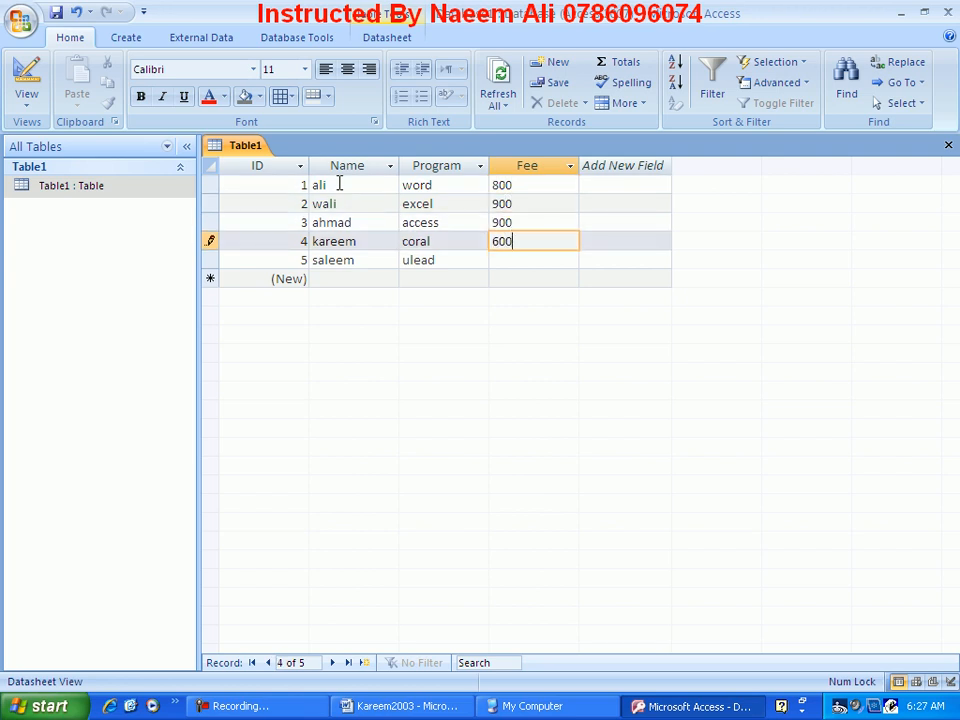
{"action": "type", "text": "0"}
{"action": "key", "text": "Down"}
{"action": "type", "text": "900"}
{"action": "key", "text": "Down"}
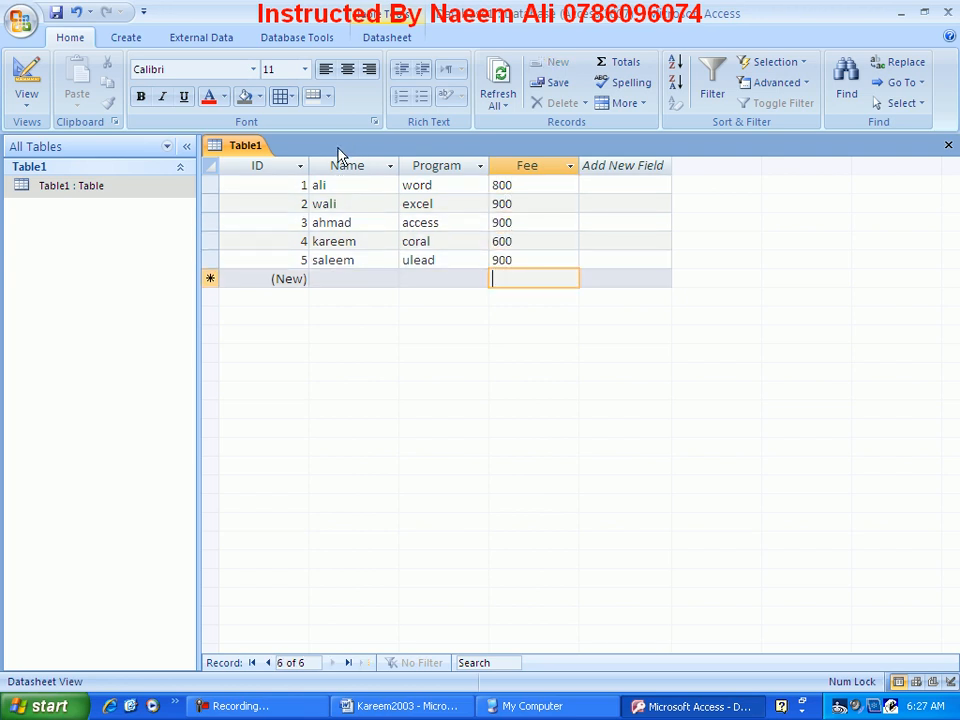
Open the print preview of Table1 and enlarge the page to 100%
{"action": "left_click", "coordinate": [18, 20]}
{"action": "mouse_move", "coordinate": [56, 229]}
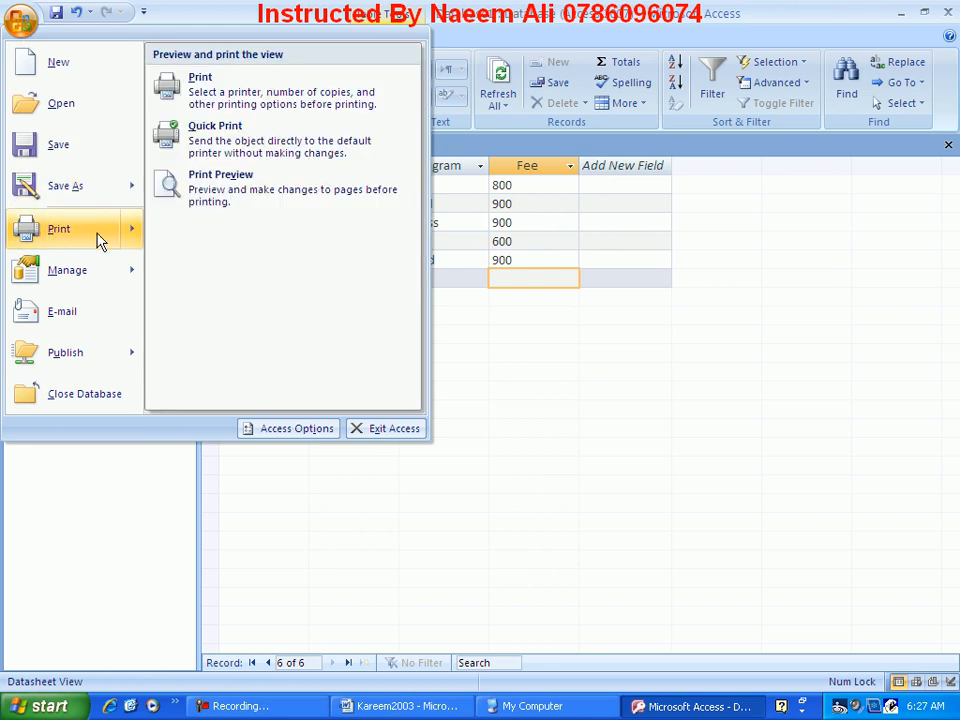
{"action": "left_click", "coordinate": [208, 204]}
{"action": "left_click", "coordinate": [467, 228]}
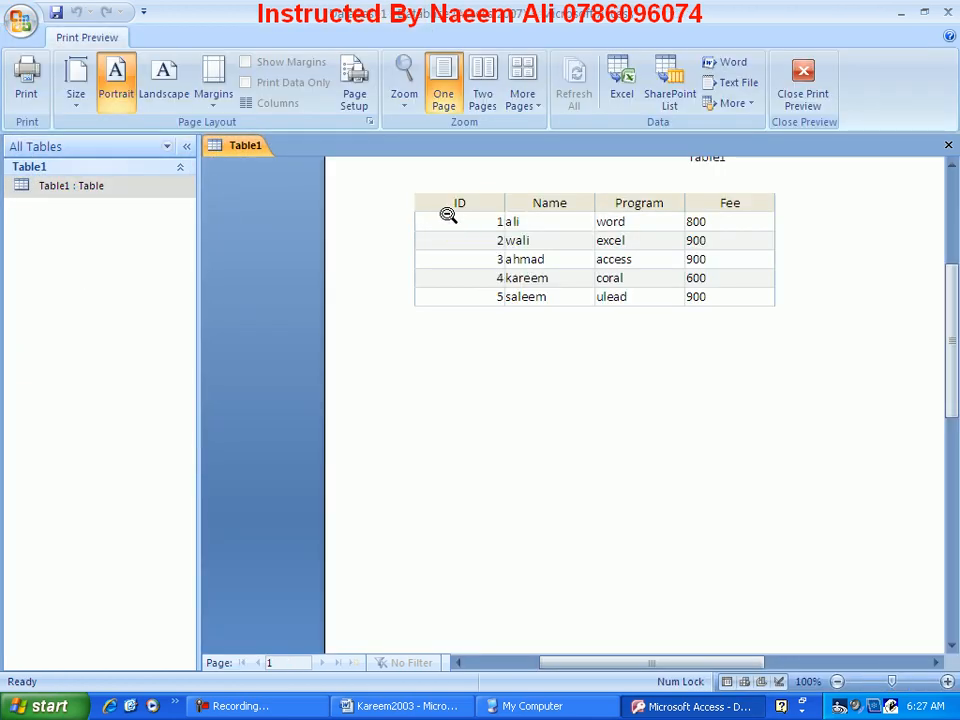
Try landscape and restore portrait orientation, and set the margins to 0.75 inches top and bottom and 0.35 inches left and right
{"action": "left_click", "coordinate": [174, 87]}
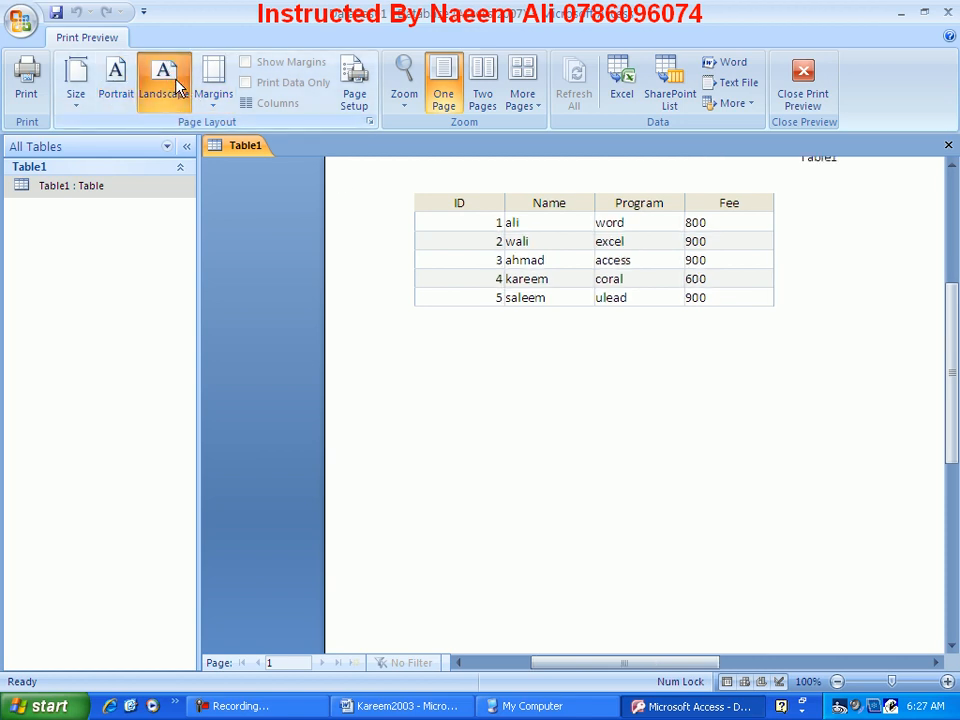
{"action": "left_click", "coordinate": [120, 78]}
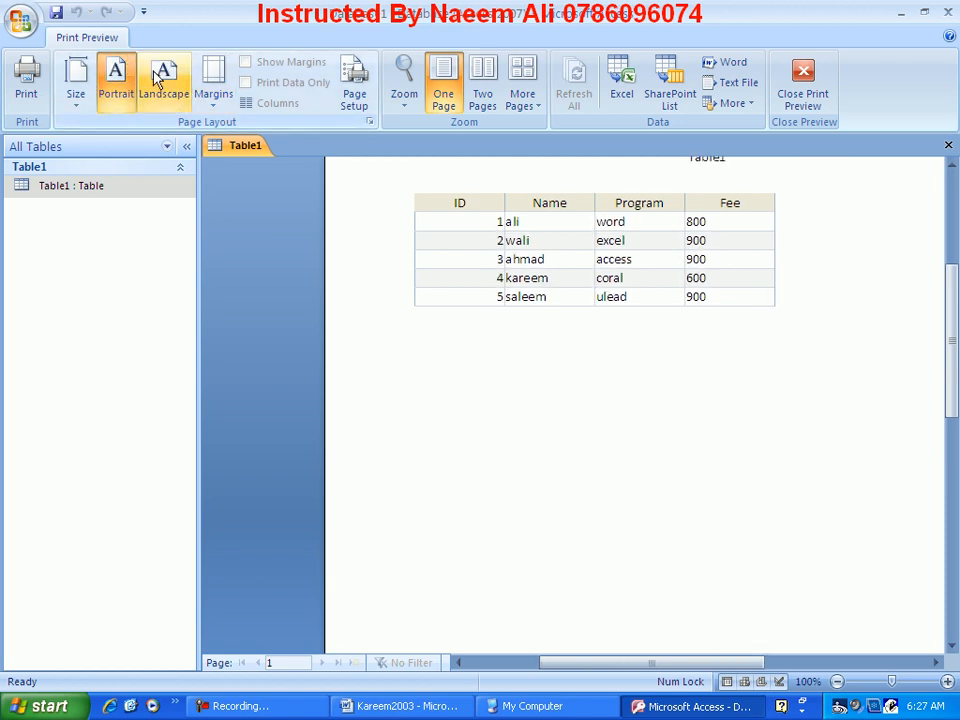
{"action": "left_click", "coordinate": [213, 104]}
{"action": "left_click", "coordinate": [249, 249]}
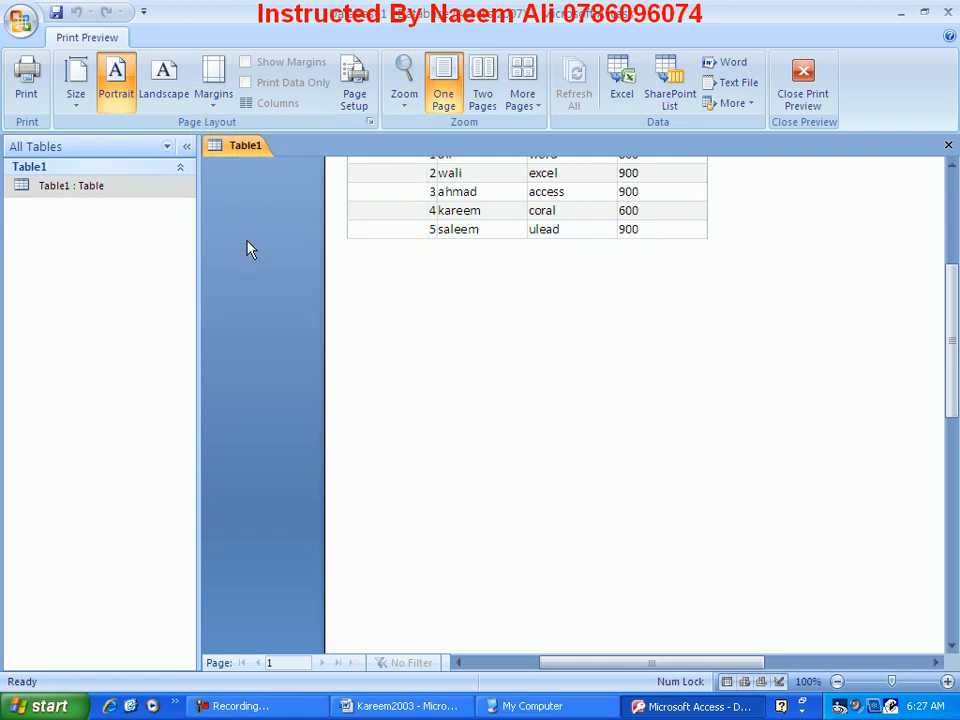
{"action": "left_click", "coordinate": [207, 98]}
{"action": "left_click", "coordinate": [212, 138]}
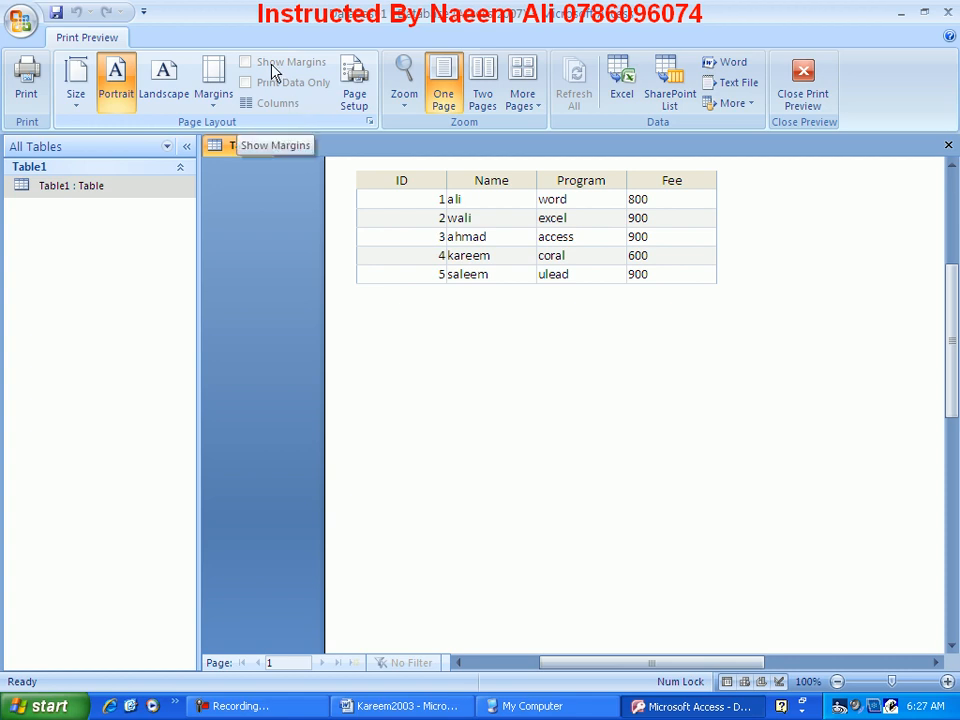
{"action": "left_click", "coordinate": [354, 78]}
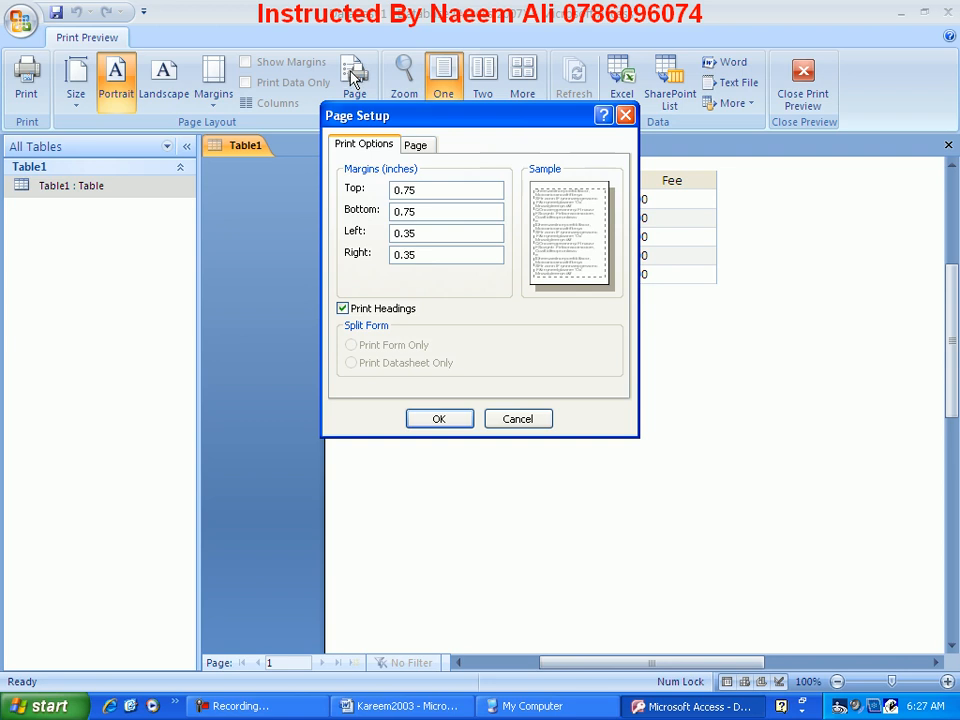
{"action": "left_click_drag", "start_coordinate": [400, 116], "coordinate": [458, 294]}
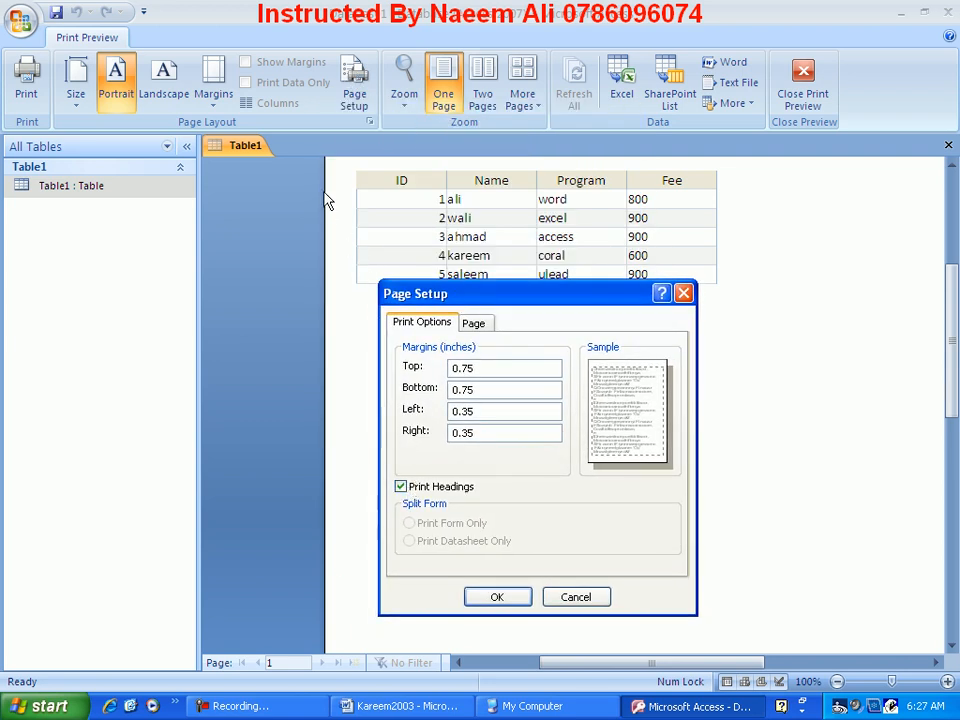
{"action": "left_click", "coordinate": [427, 489]}
{"action": "left_click", "coordinate": [426, 490]}
{"action": "left_click", "coordinate": [576, 594]}
Turn off Print Headings in the page setup so the table title and date are left off the printout
{"action": "left_click", "coordinate": [506, 276]}
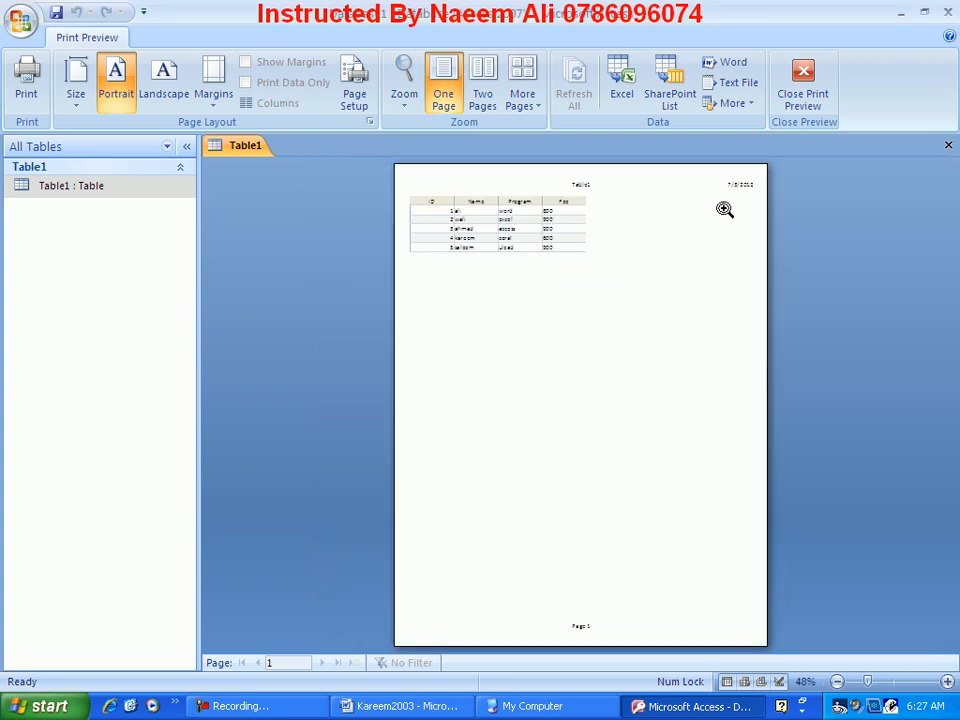
{"action": "left_click", "coordinate": [578, 188]}
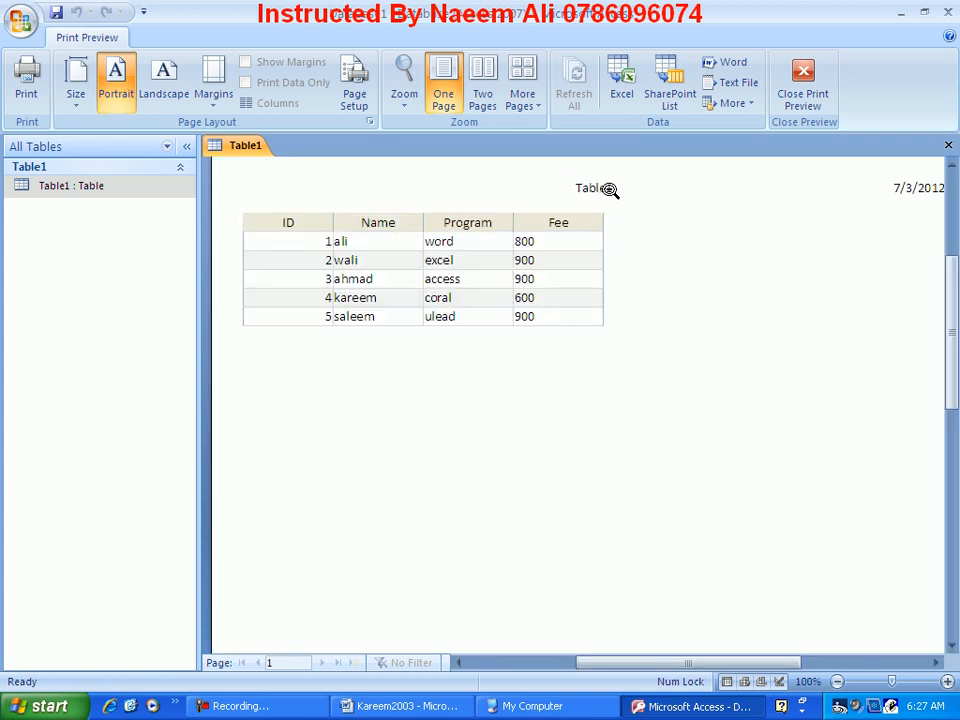
{"action": "left_click", "coordinate": [359, 88]}
{"action": "left_click", "coordinate": [385, 310]}
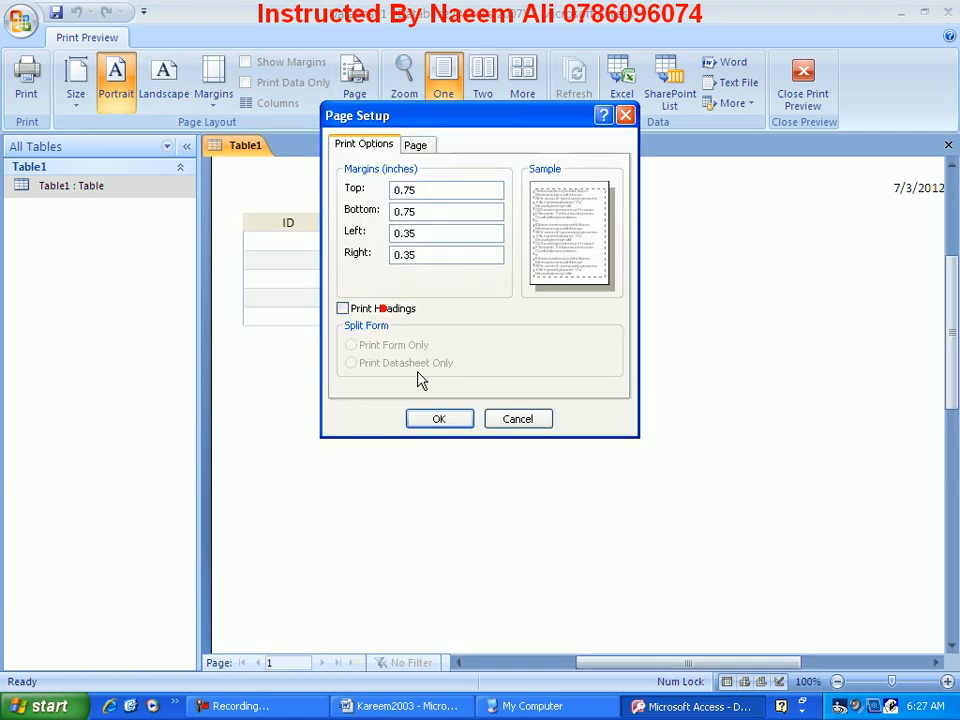
{"action": "left_click", "coordinate": [439, 418]}
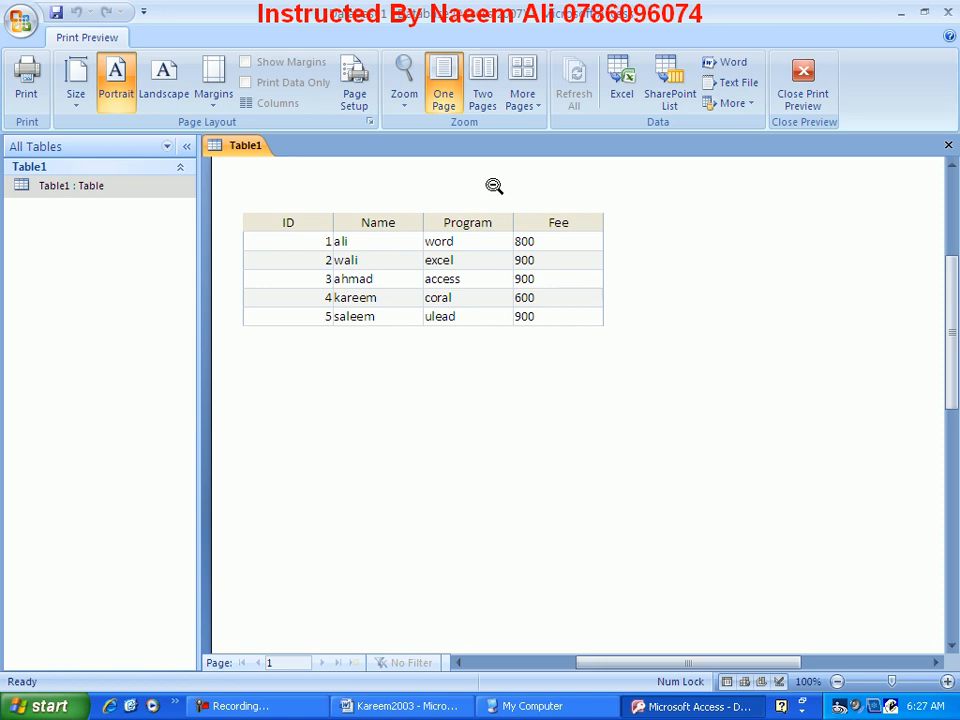
Review the Page Setup margins, headings, orientation, paper and printer options without applying any change
{"action": "left_click", "coordinate": [354, 100]}
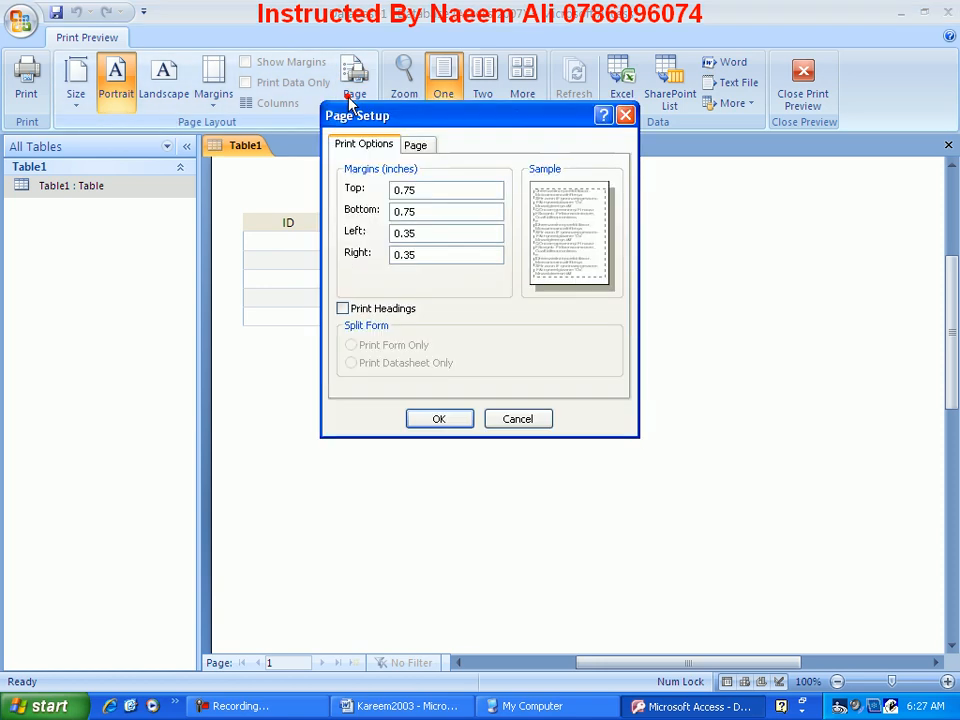
{"action": "left_click", "coordinate": [386, 314]}
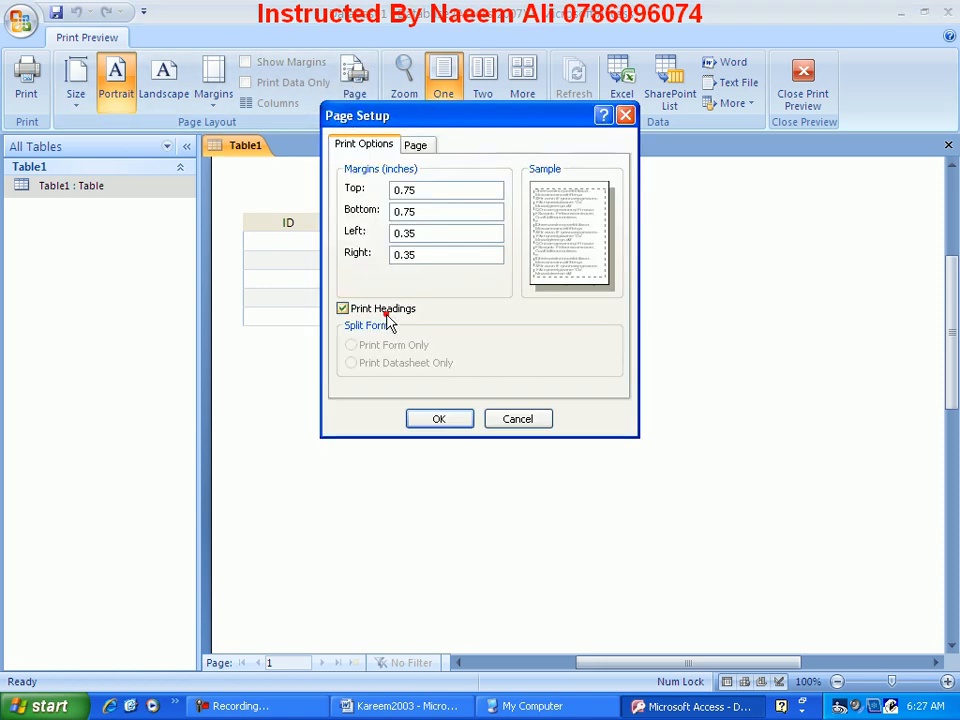
{"action": "left_click_drag", "start_coordinate": [425, 189], "coordinate": [340, 189]}
{"action": "left_click_drag", "start_coordinate": [436, 212], "coordinate": [354, 218]}
{"action": "left_click", "coordinate": [419, 150]}
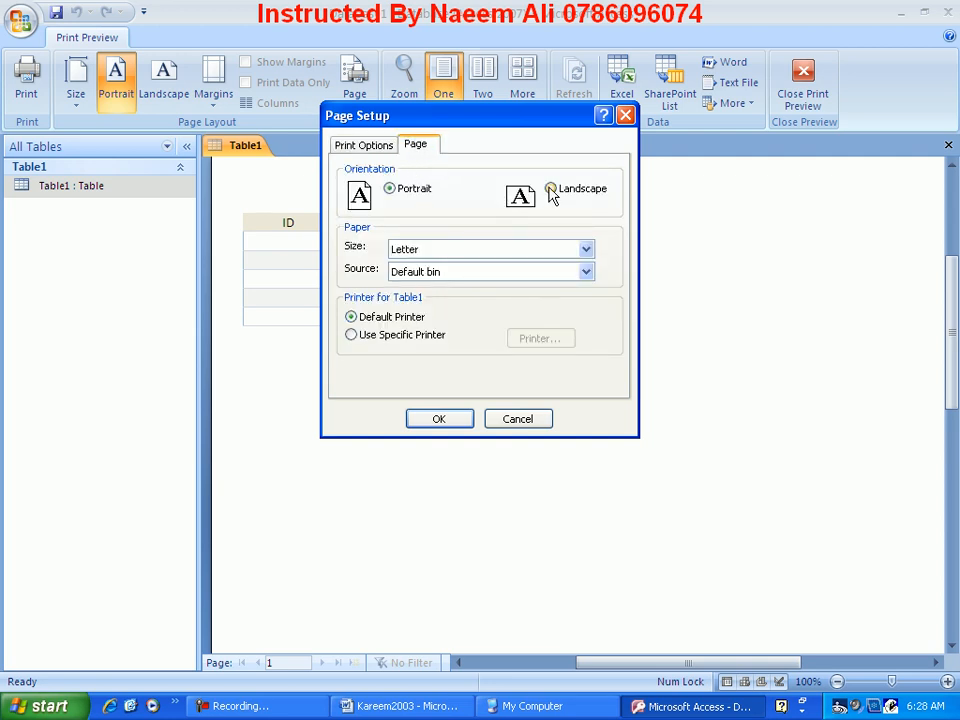
{"action": "left_click", "coordinate": [626, 118]}
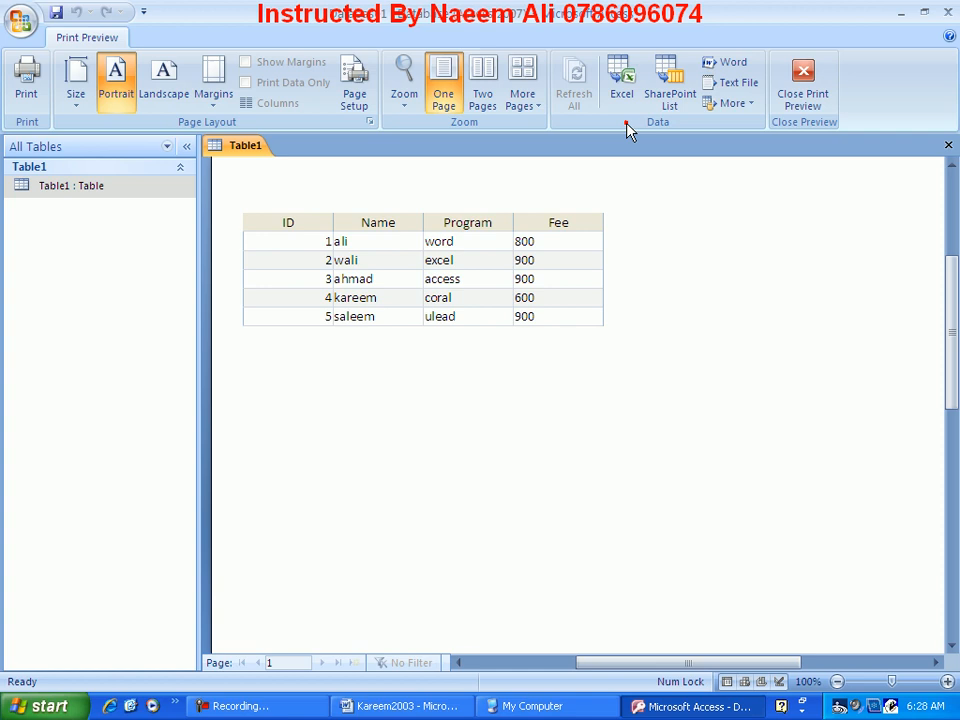
View the print preview in the two-page layout, check the multi-page options, and return to one page
{"action": "left_click", "coordinate": [485, 88]}
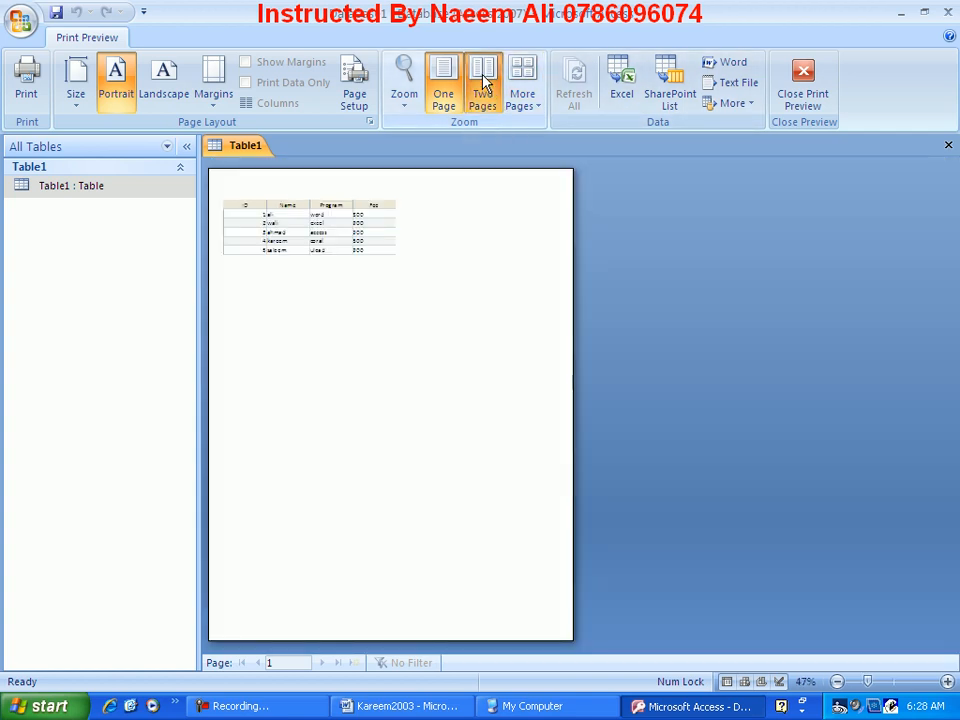
{"action": "left_click", "coordinate": [517, 82]}
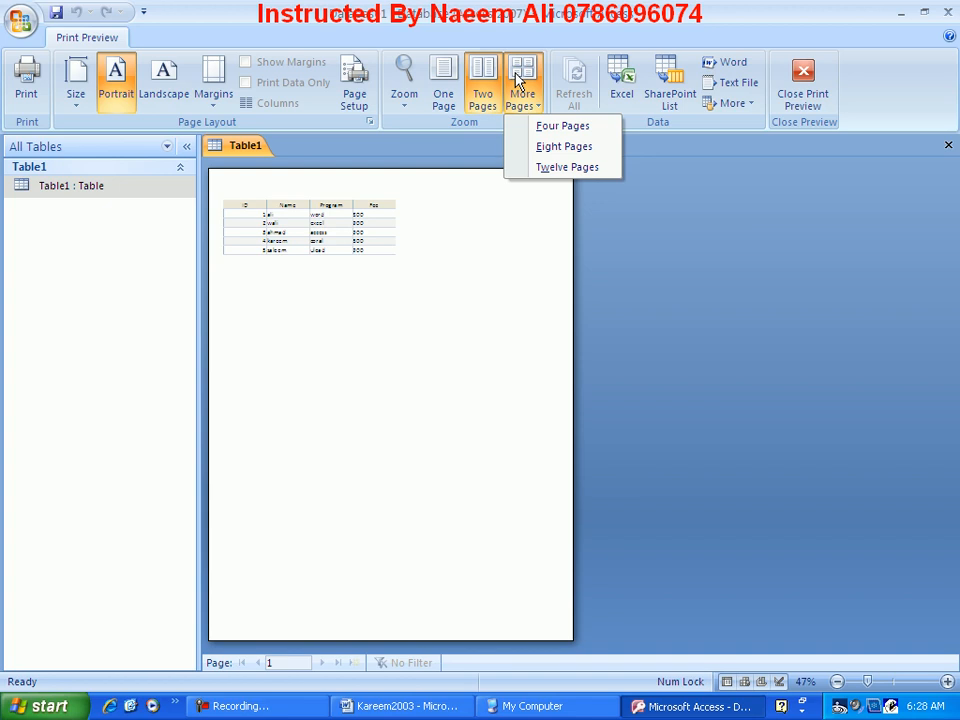
{"action": "left_click", "coordinate": [447, 85]}
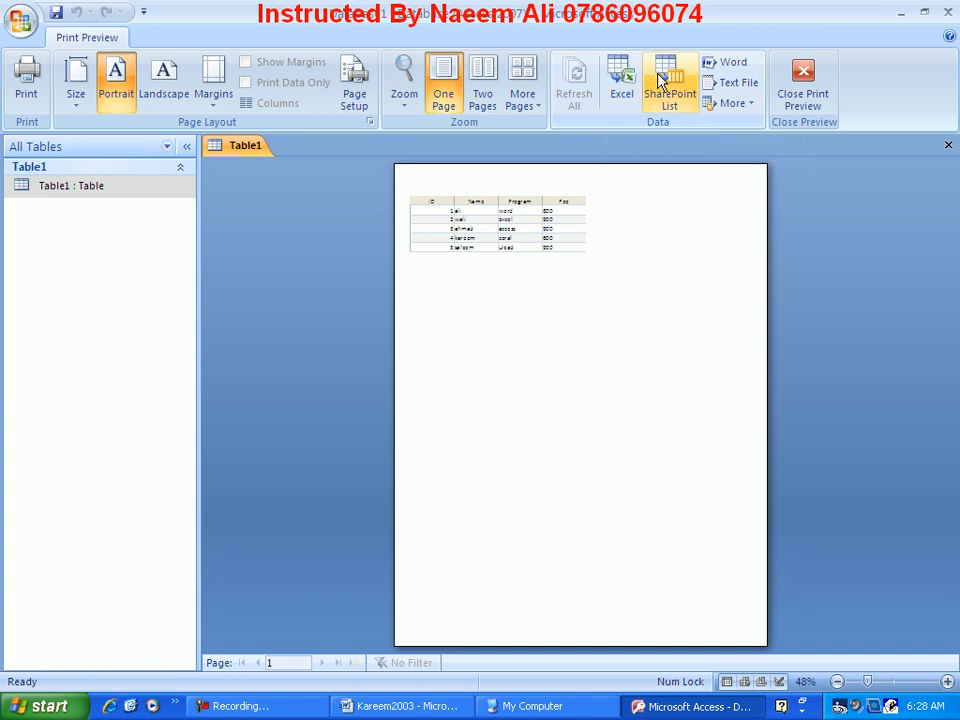
Look through the additional export formats for the table and close the print preview
{"action": "left_click", "coordinate": [748, 102]}
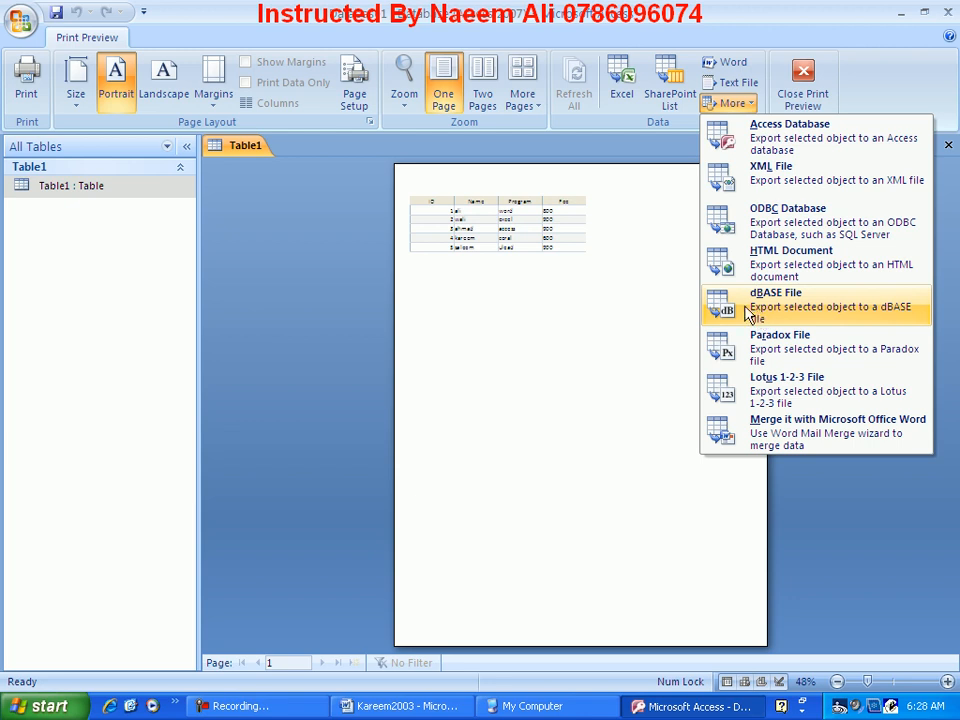
{"action": "left_click", "coordinate": [630, 6]}
{"action": "left_click", "coordinate": [820, 80]}
Review the printer, print range and copies options for Table1 and close the Print dialog without printing
{"action": "left_click", "coordinate": [18, 18]}
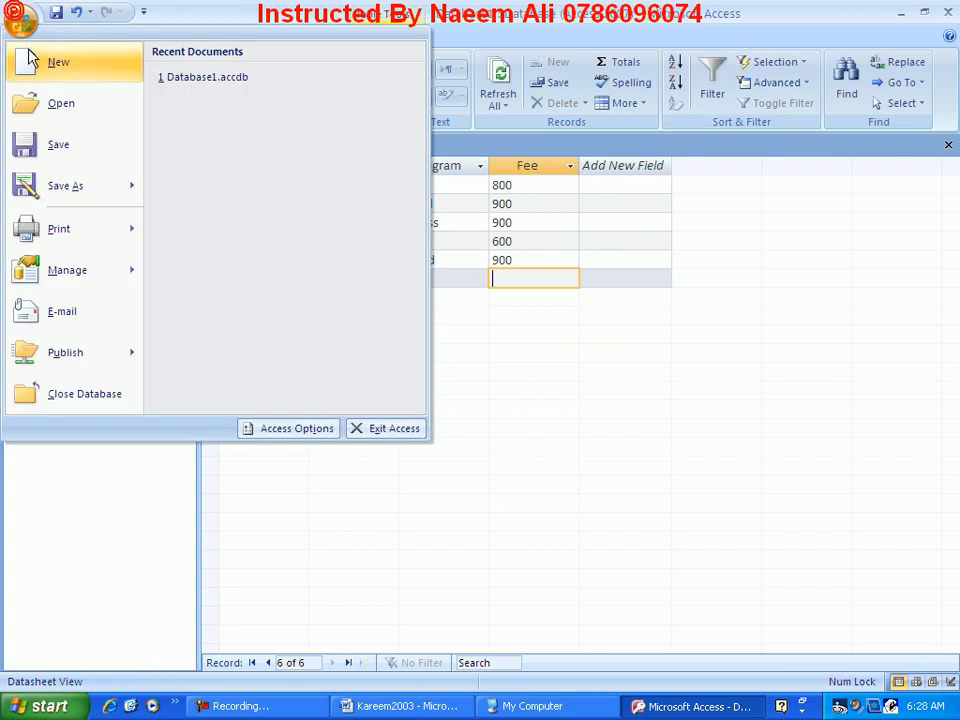
{"action": "mouse_move", "coordinate": [115, 233]}
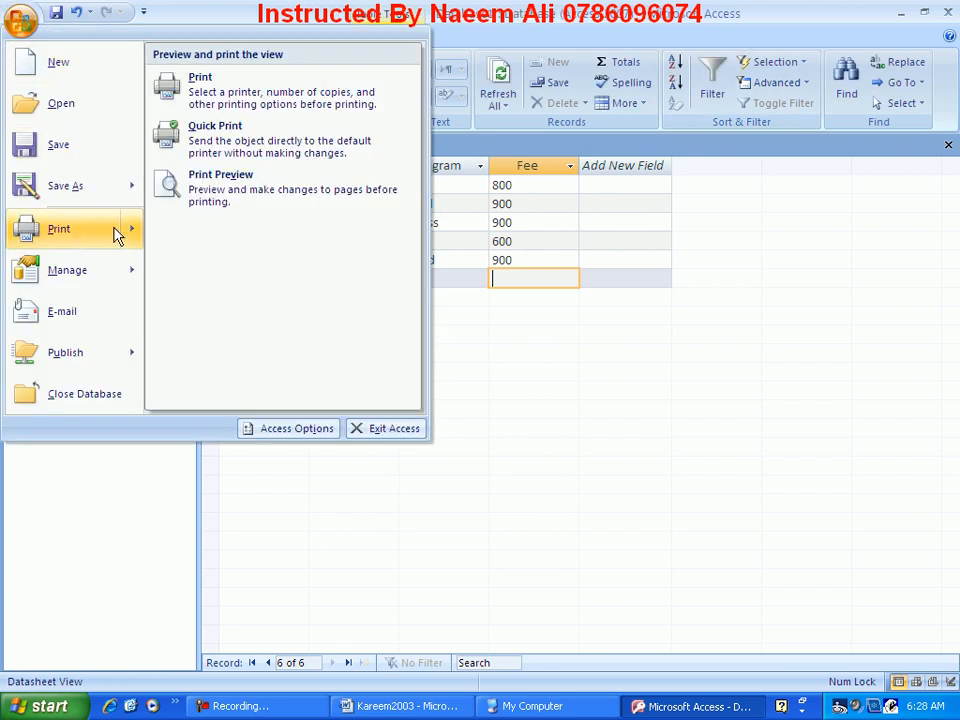
{"action": "left_click", "coordinate": [208, 96]}
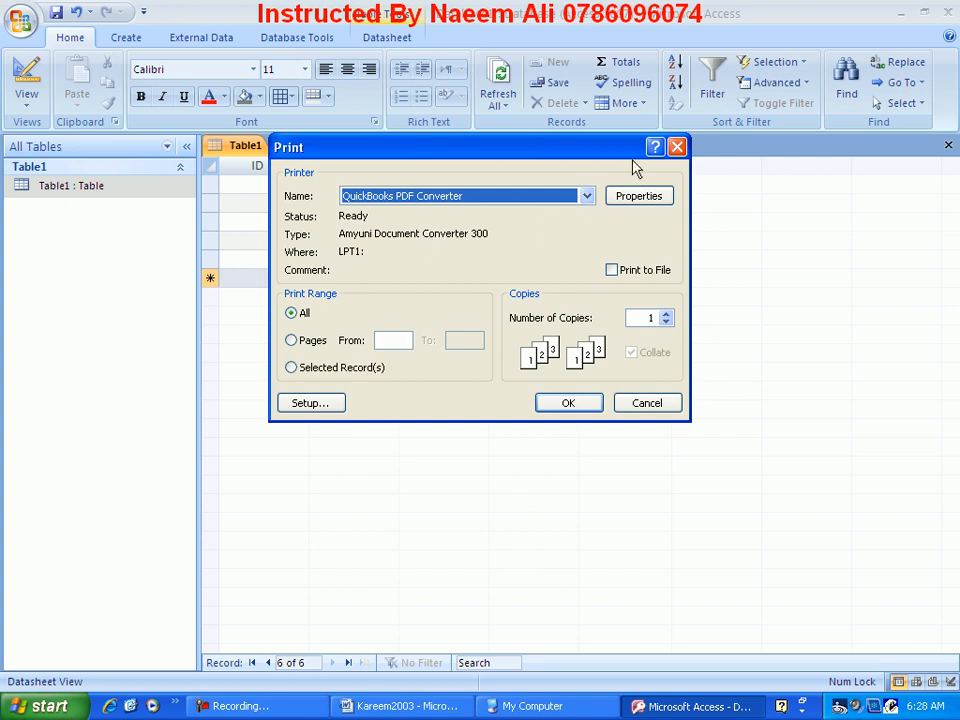
{"action": "left_click", "coordinate": [677, 147]}
Run Compact and Repair Database on the current database
{"action": "left_click", "coordinate": [20, 20]}
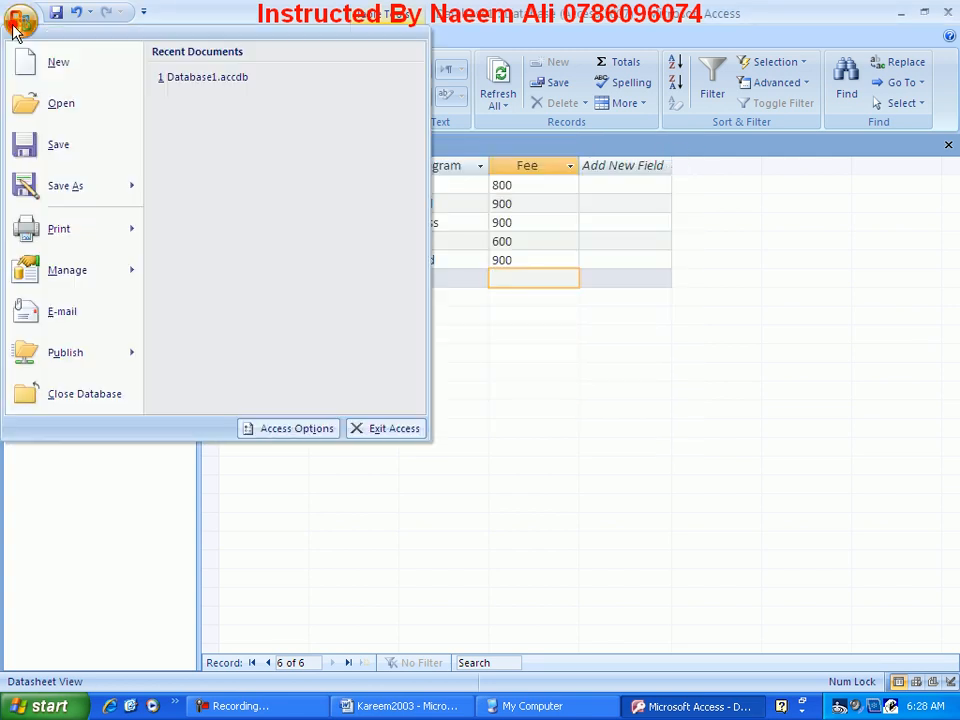
{"action": "mouse_move", "coordinate": [62, 230]}
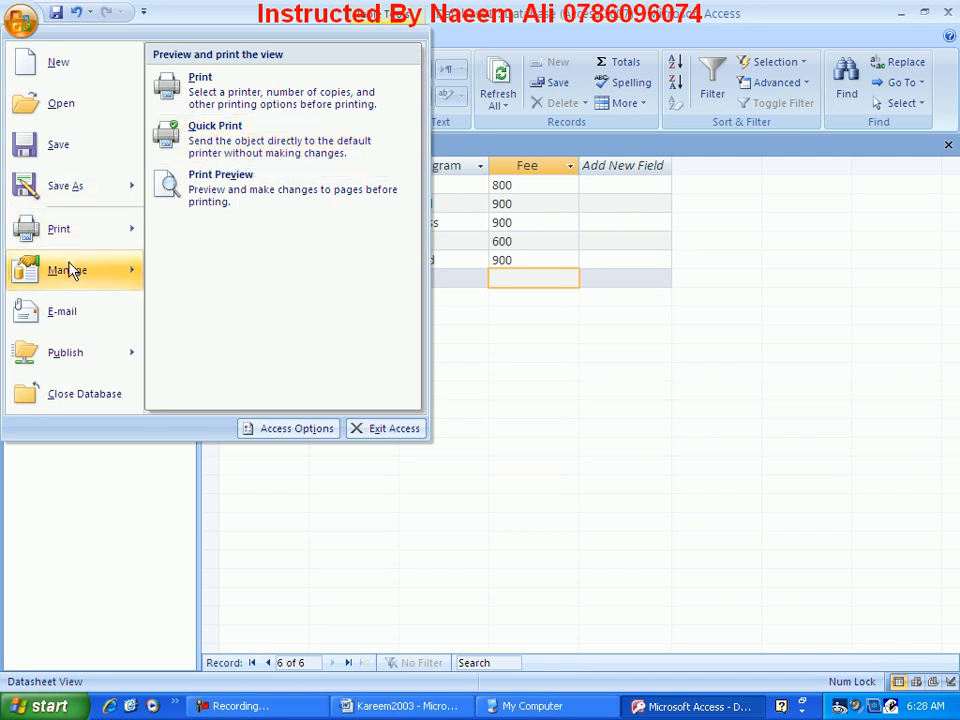
{"action": "mouse_move", "coordinate": [67, 275]}
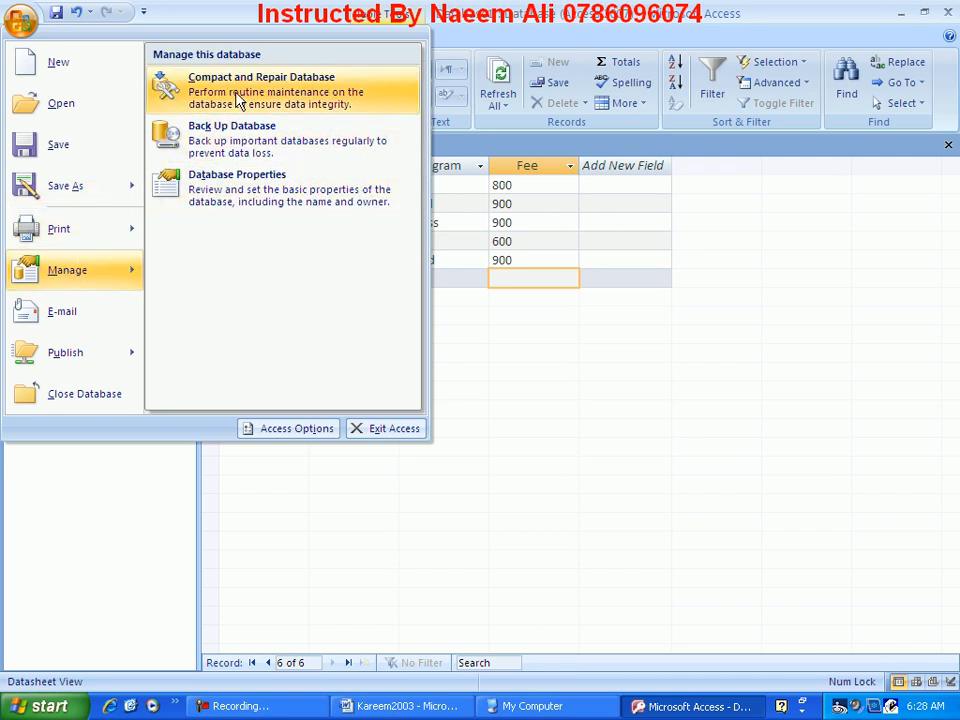
{"action": "left_click", "coordinate": [172, 103]}
Enable the blocked content in the compacted database through the security options and reopen Table1
{"action": "left_click", "coordinate": [382, 154]}
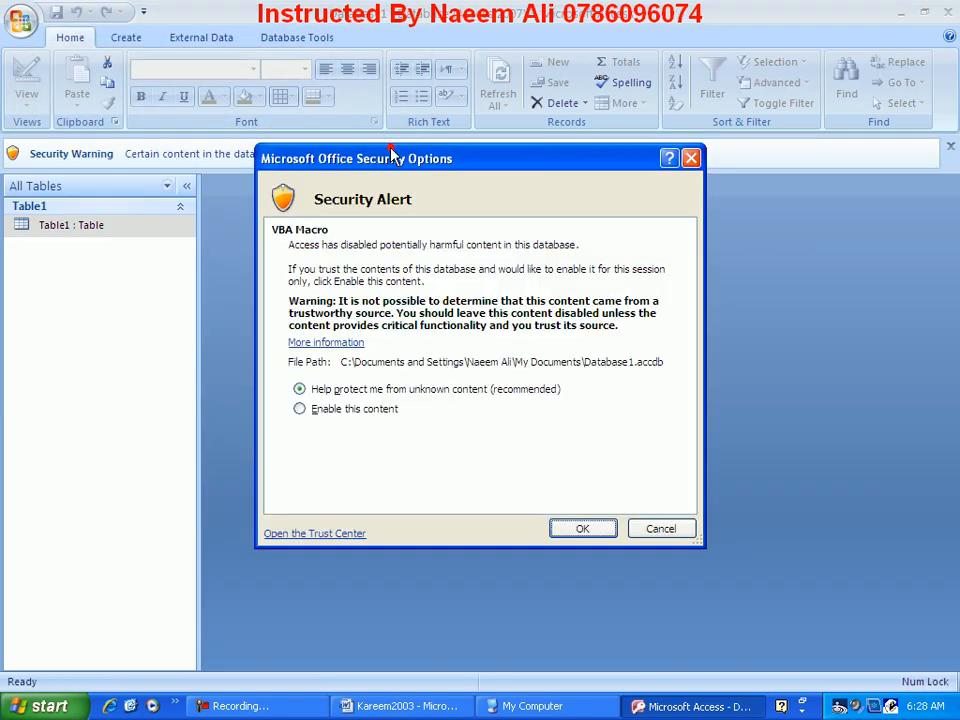
{"action": "left_click", "coordinate": [334, 409]}
{"action": "left_click", "coordinate": [566, 528]}
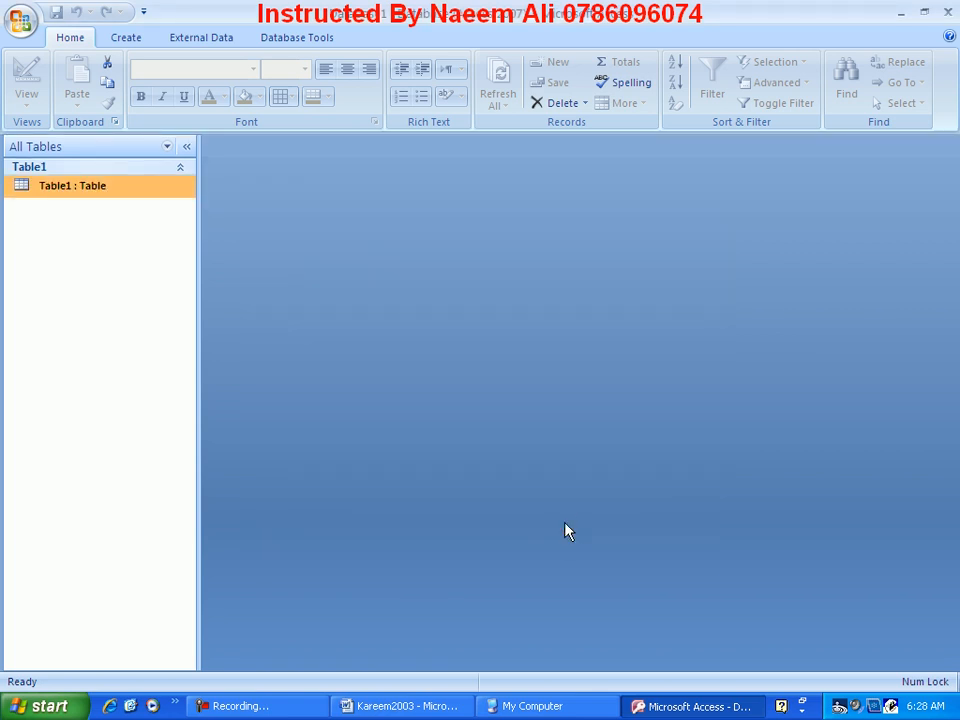
{"action": "double_click", "coordinate": [96, 195]}
Back up the database to the Desktop as Database1_2012-07-03.accdb
{"action": "left_click", "coordinate": [22, 24]}
{"action": "mouse_move", "coordinate": [96, 276]}
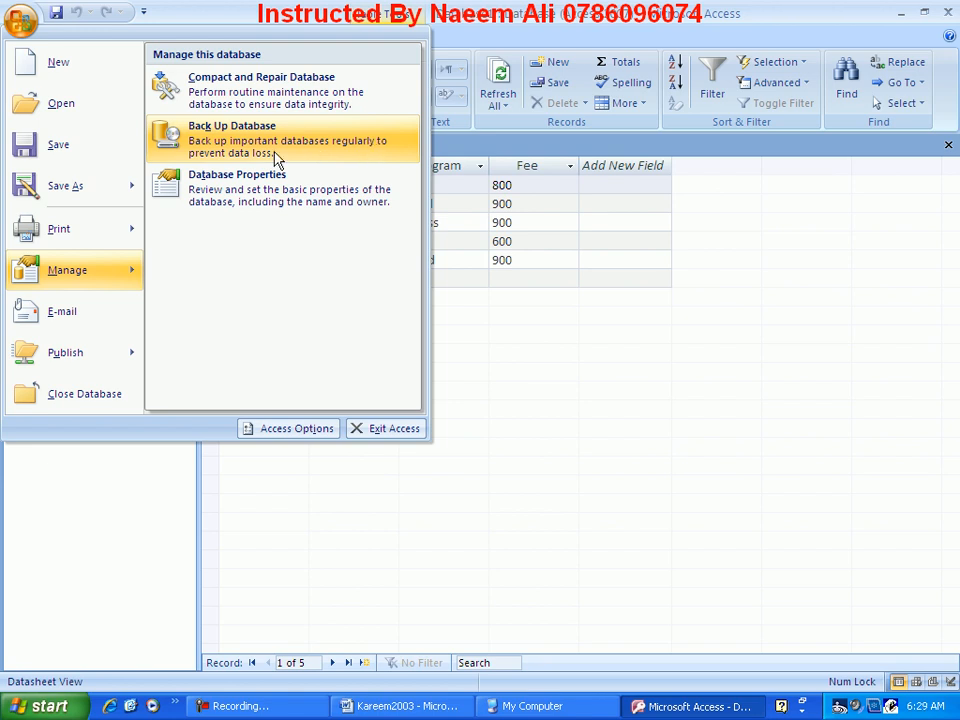
{"action": "left_click", "coordinate": [256, 158]}
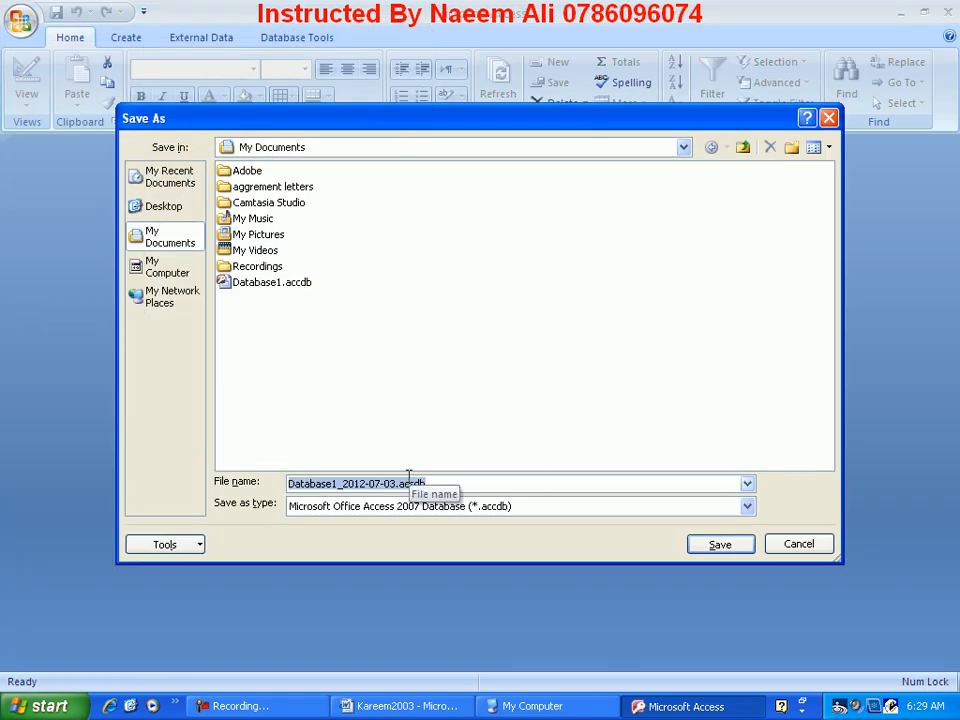
{"action": "left_click", "coordinate": [164, 210]}
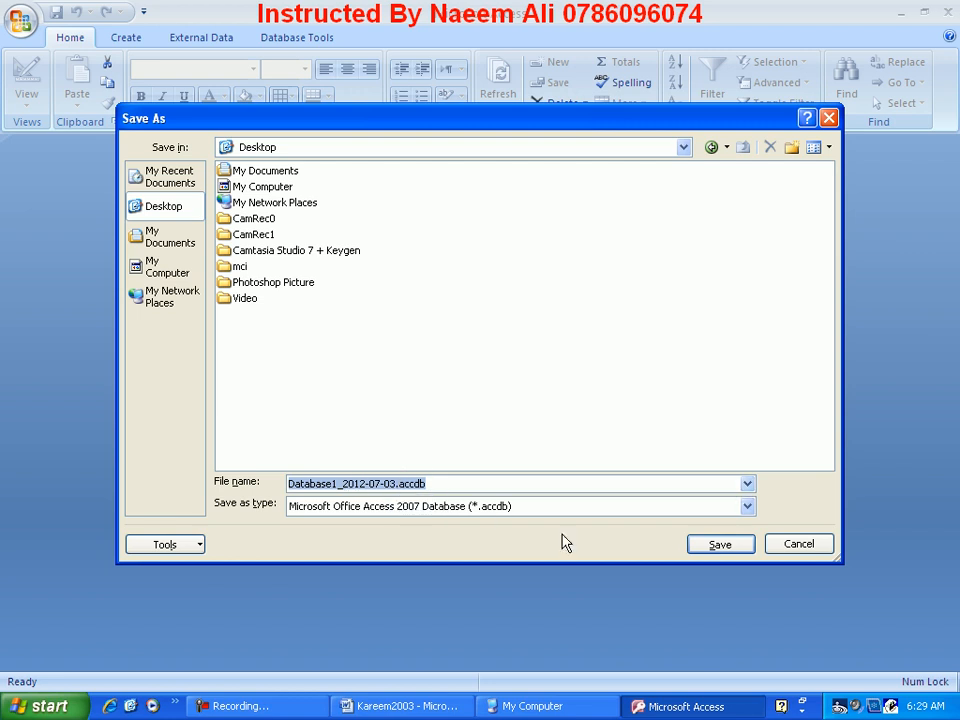
{"action": "left_click", "coordinate": [721, 543]}
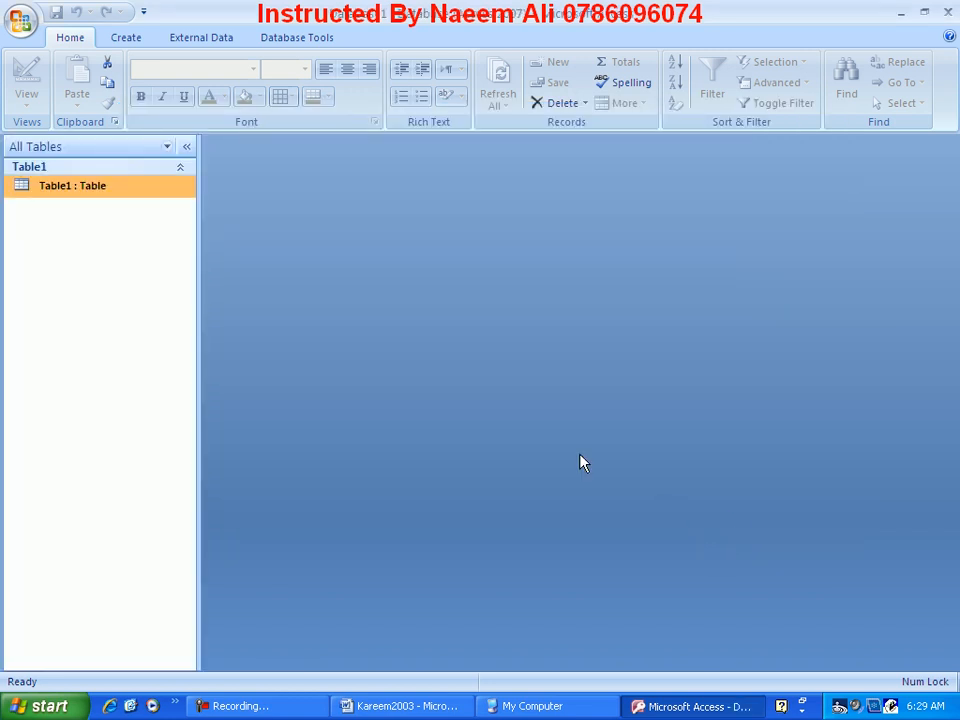
Close Access and the My Computer window, and open the backup Database1_2012-07-03.accdb from the Desktop
{"action": "left_click", "coordinate": [947, 12]}
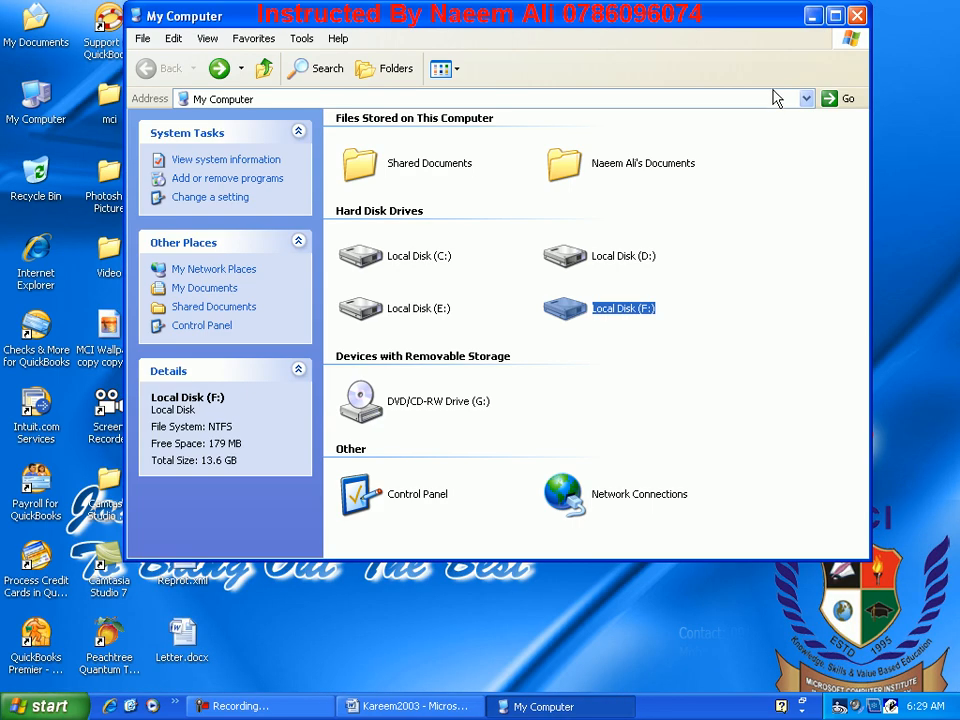
{"action": "left_click", "coordinate": [857, 16]}
{"action": "left_click", "coordinate": [522, 417]}
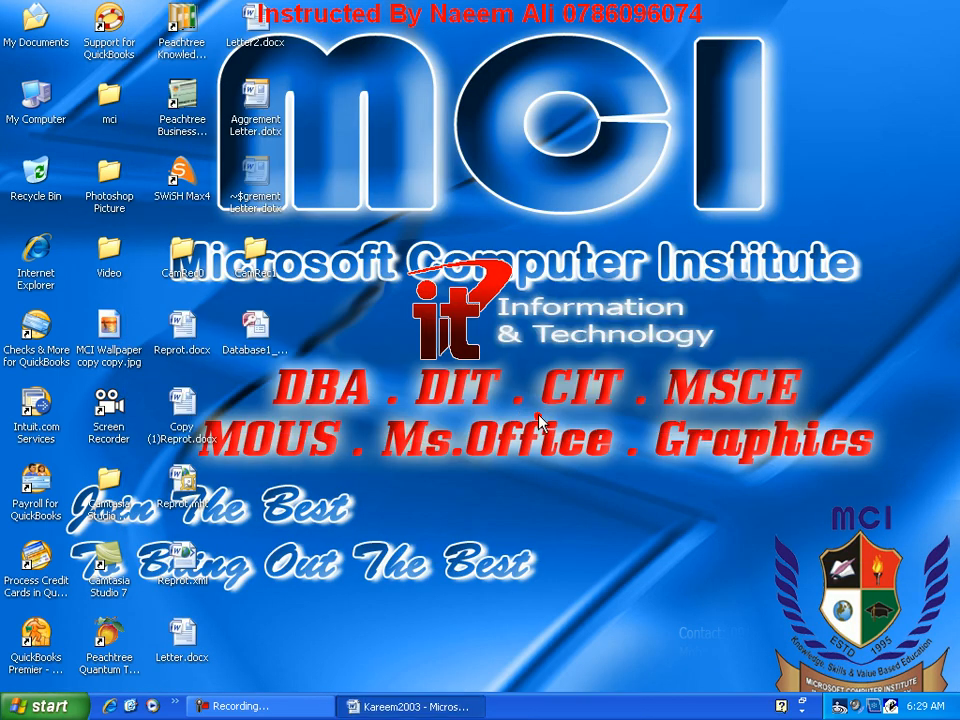
{"action": "left_click", "coordinate": [264, 324]}
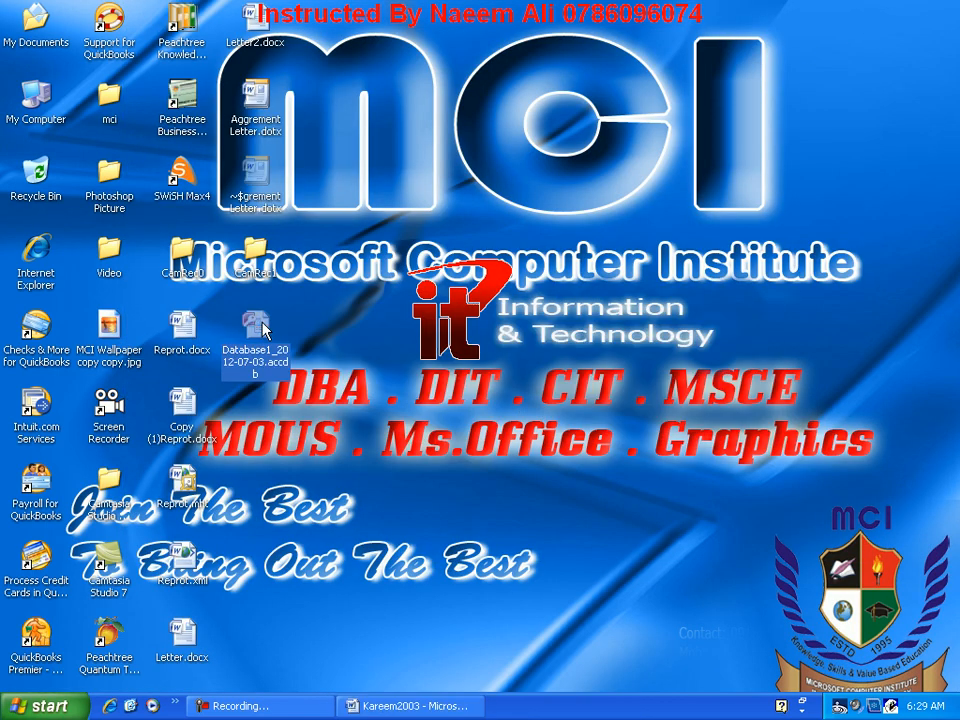
{"action": "double_click", "coordinate": [264, 324]}
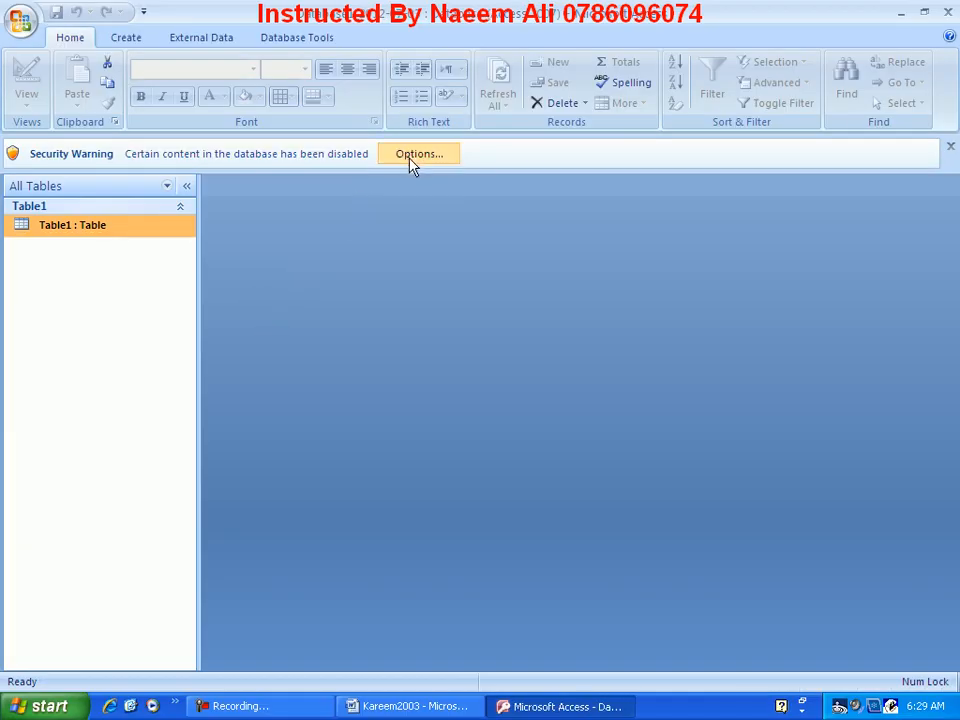
Enable the blocked content in the backup database and open its Table1
{"action": "left_click", "coordinate": [405, 154]}
{"action": "left_click", "coordinate": [366, 410]}
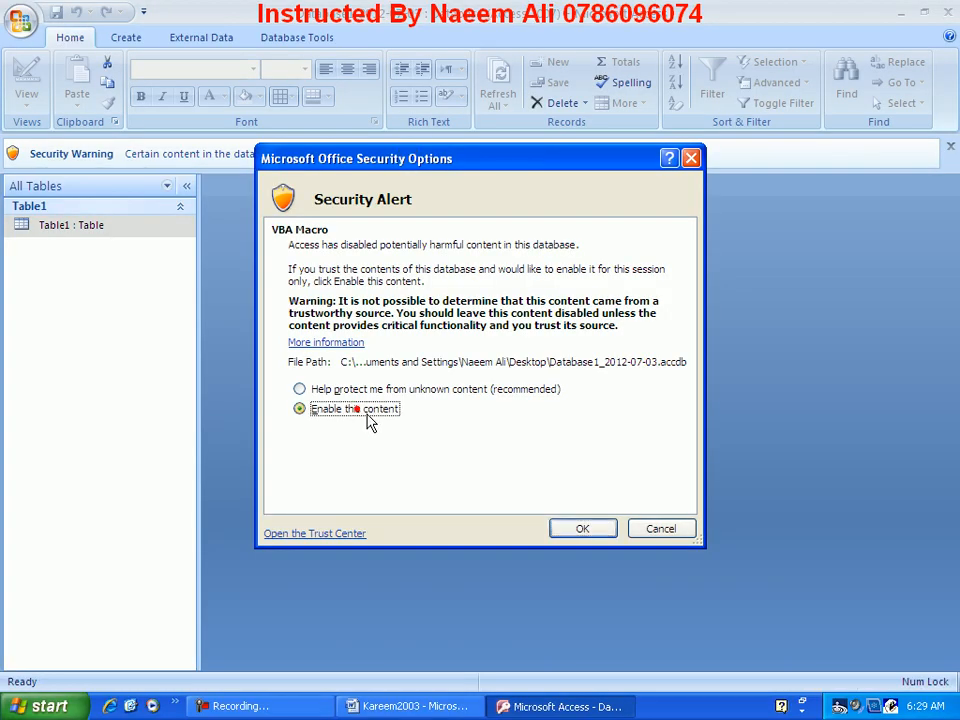
{"action": "left_click", "coordinate": [582, 528]}
{"action": "double_click", "coordinate": [90, 190]}
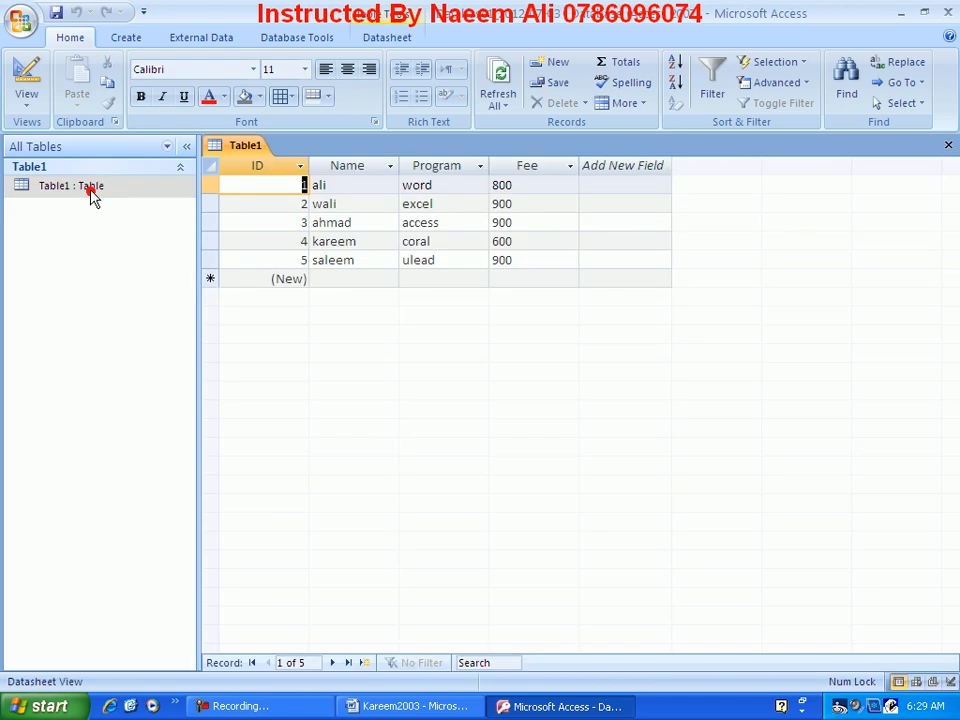
Review the summary information in the backup's Database Properties and close them without changes
{"action": "left_click", "coordinate": [21, 20]}
{"action": "mouse_move", "coordinate": [72, 200]}
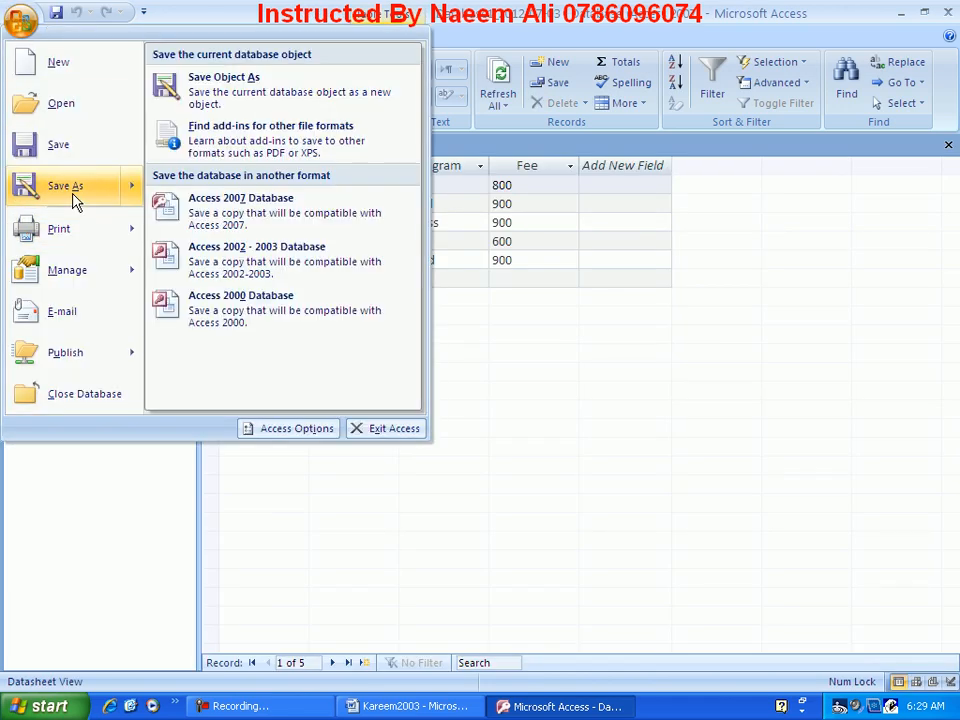
{"action": "mouse_move", "coordinate": [84, 282]}
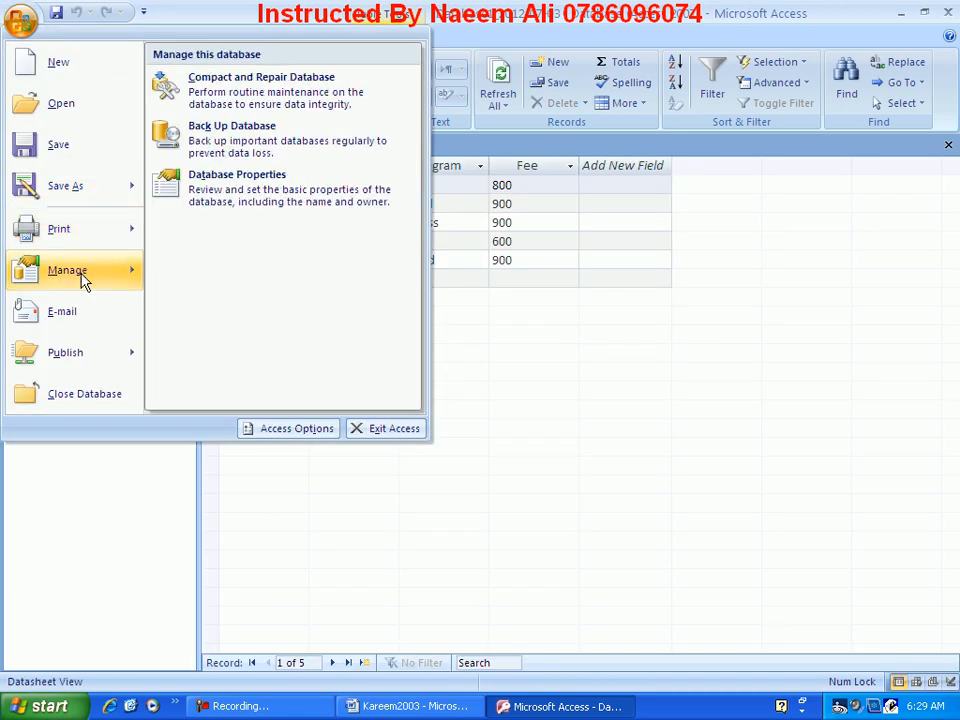
{"action": "left_click", "coordinate": [222, 200]}
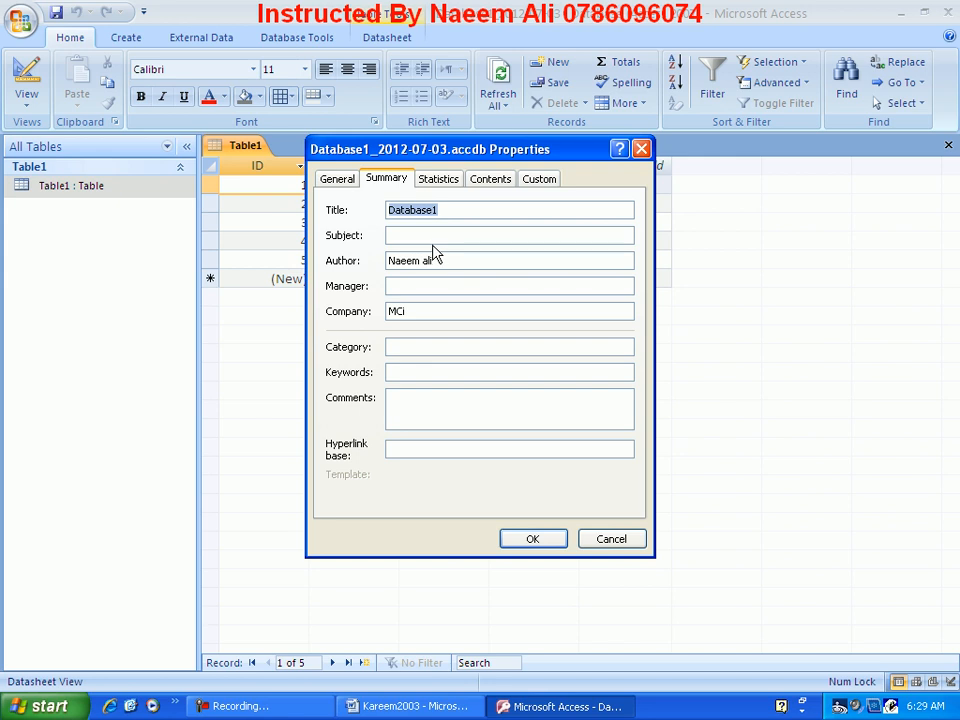
{"action": "left_click", "coordinate": [641, 148]}
Try to package the database and apply a digital signature with Package and Sign
{"action": "left_click", "coordinate": [22, 20]}
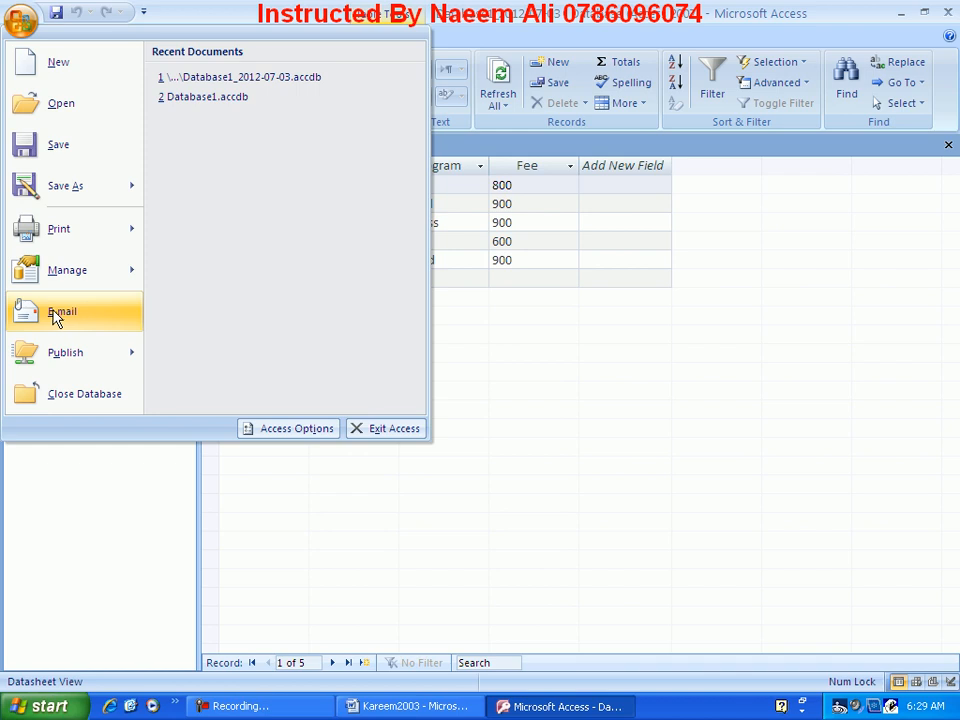
{"action": "mouse_move", "coordinate": [42, 363]}
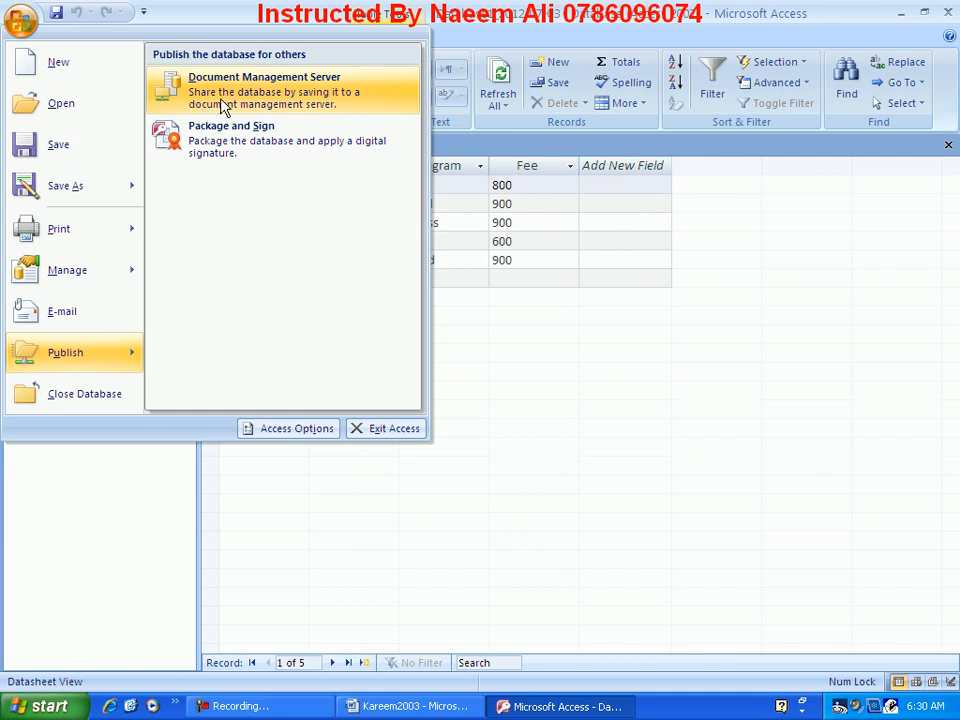
{"action": "left_click", "coordinate": [188, 150]}
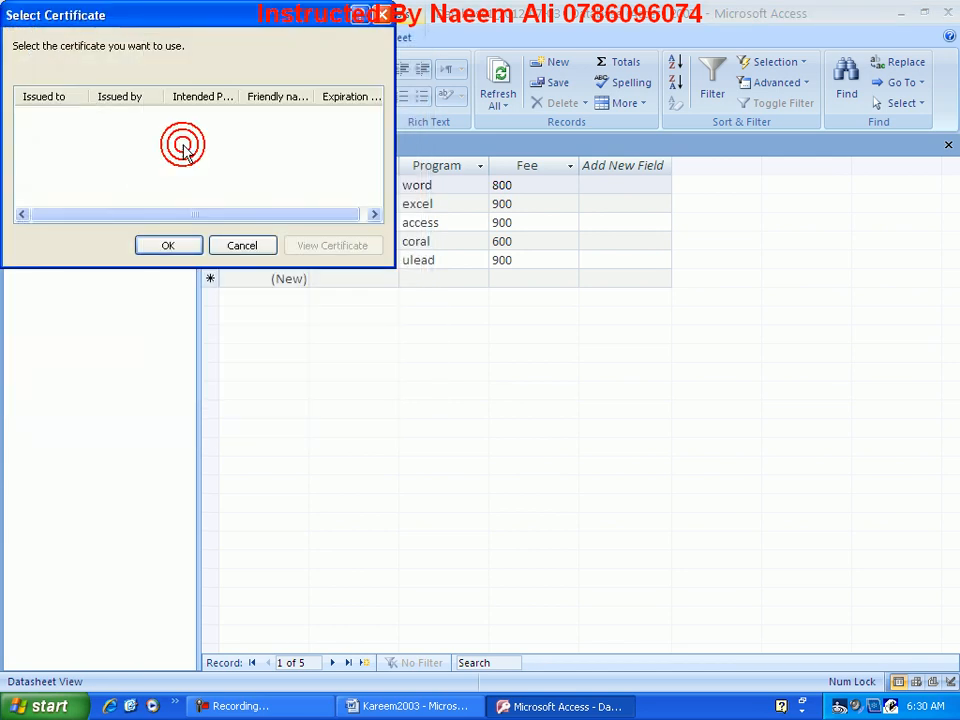
{"action": "left_click", "coordinate": [168, 240]}
{"action": "left_click", "coordinate": [493, 416]}
{"action": "left_click", "coordinate": [381, 15]}
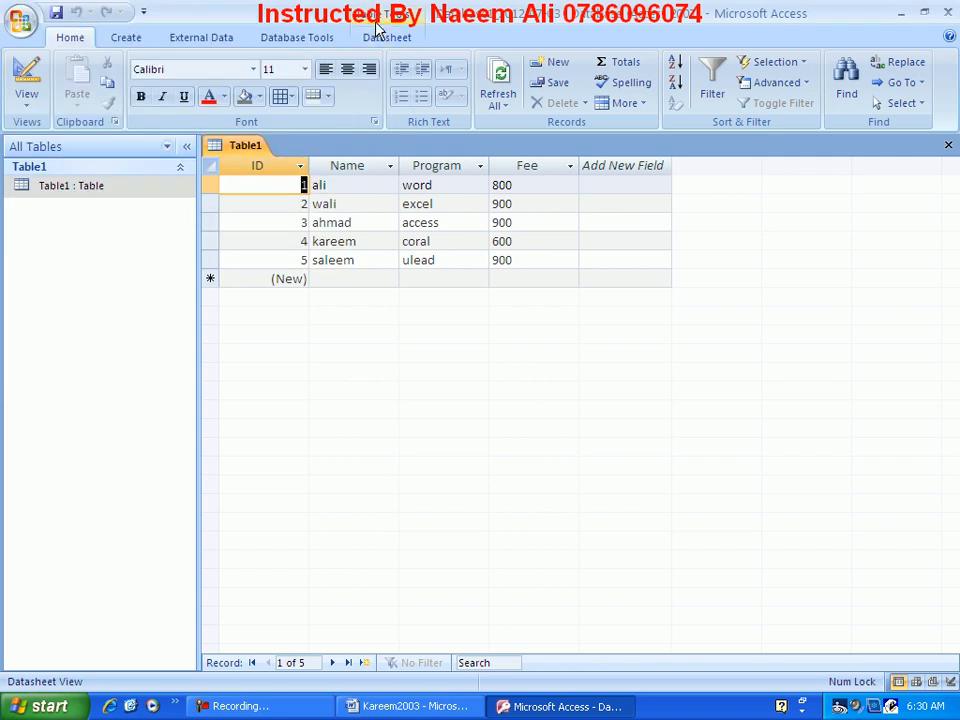
View the certificate selection for Package and Sign again and close it without choosing a certificate
{"action": "left_click", "coordinate": [20, 20]}
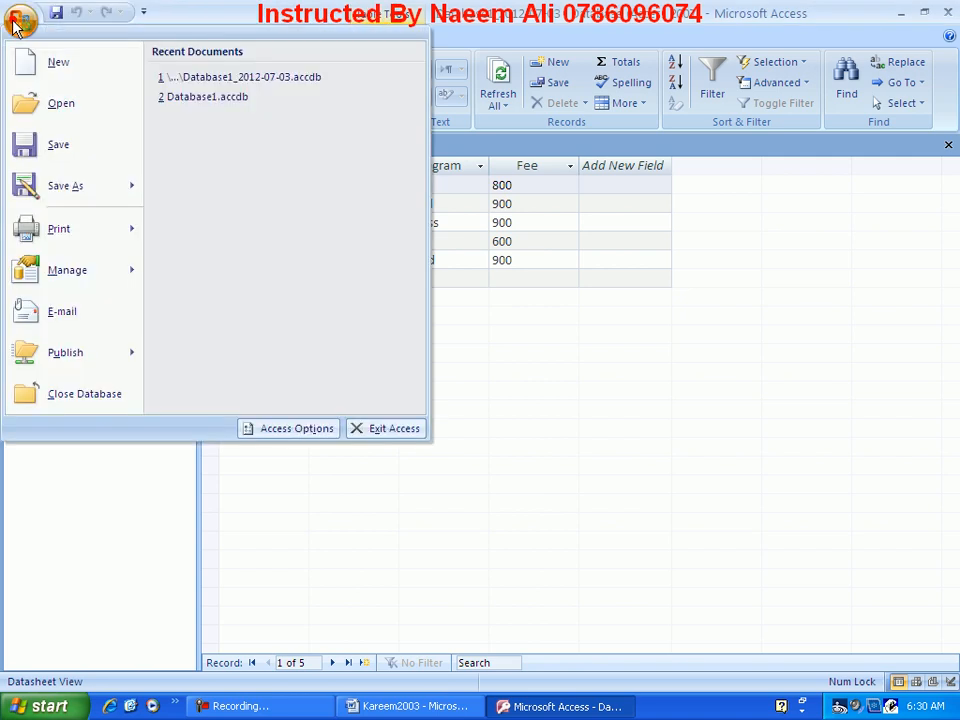
{"action": "mouse_move", "coordinate": [83, 365]}
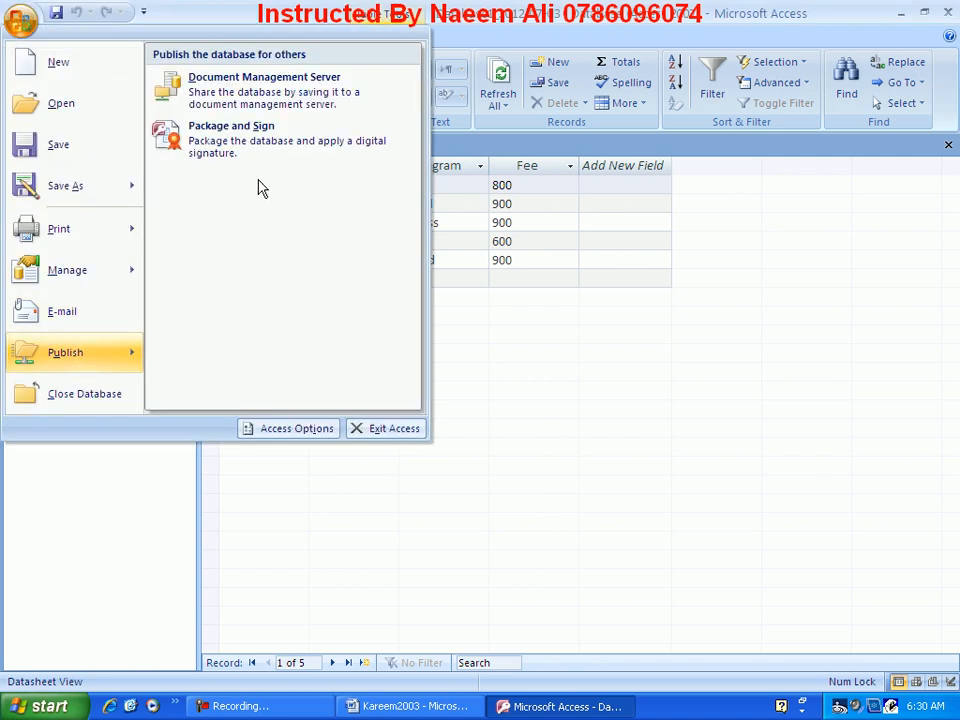
{"action": "left_click", "coordinate": [249, 150]}
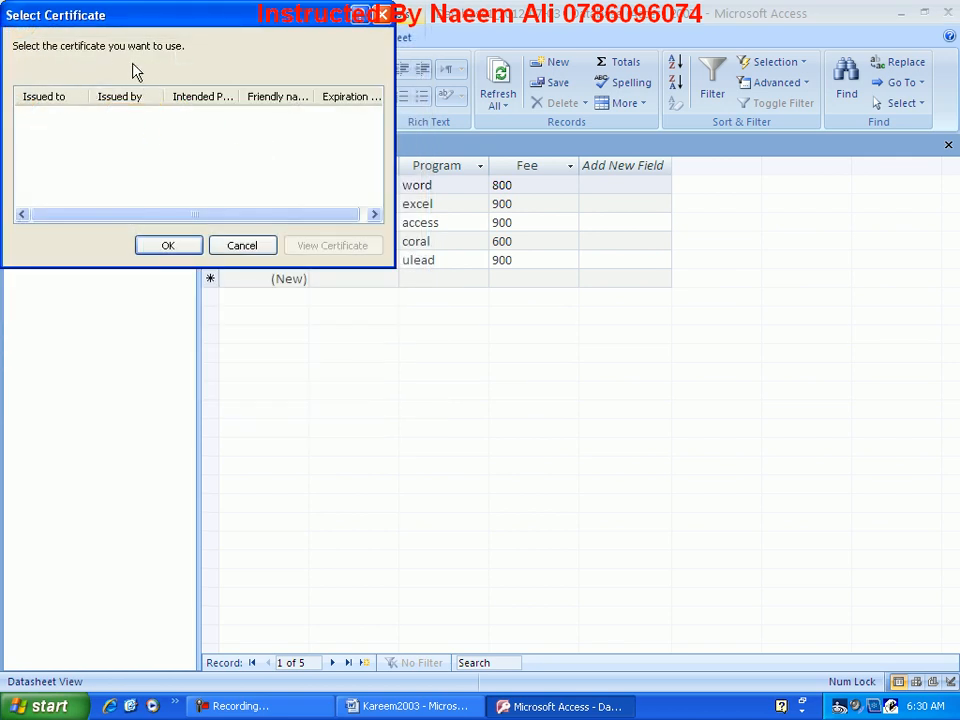
{"action": "left_click", "coordinate": [382, 15]}
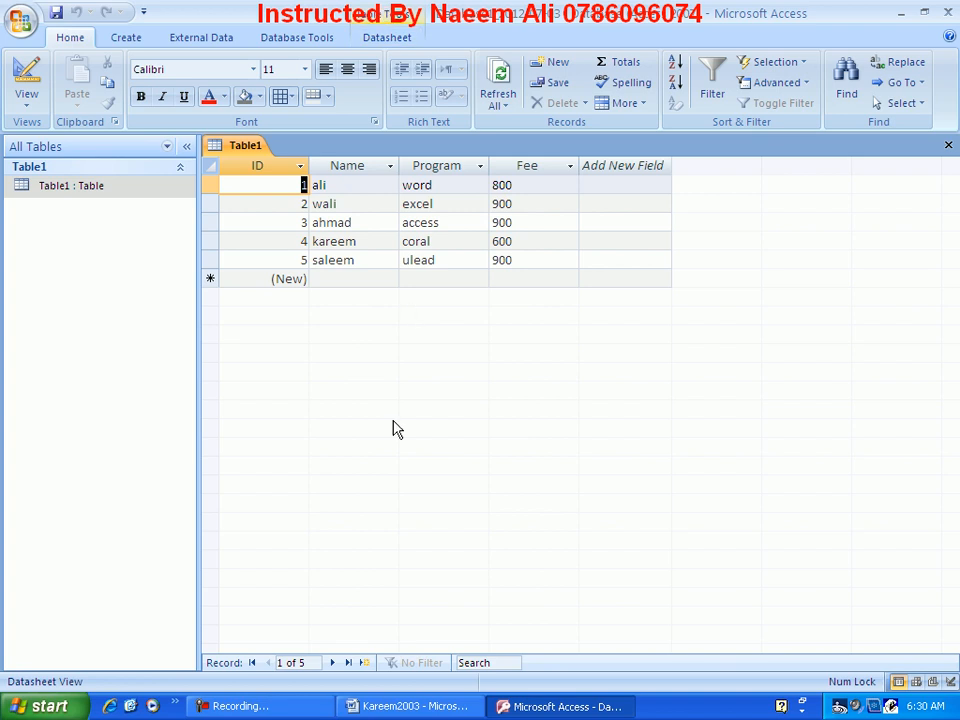
Switch to the open Word letter and insert a signature line at the closing placeholder, with the signer's name and title Manager of Microsoft
{"action": "left_click", "coordinate": [390, 710]}
{"action": "left_click", "coordinate": [281, 542]}
{"action": "left_click", "coordinate": [238, 538]}
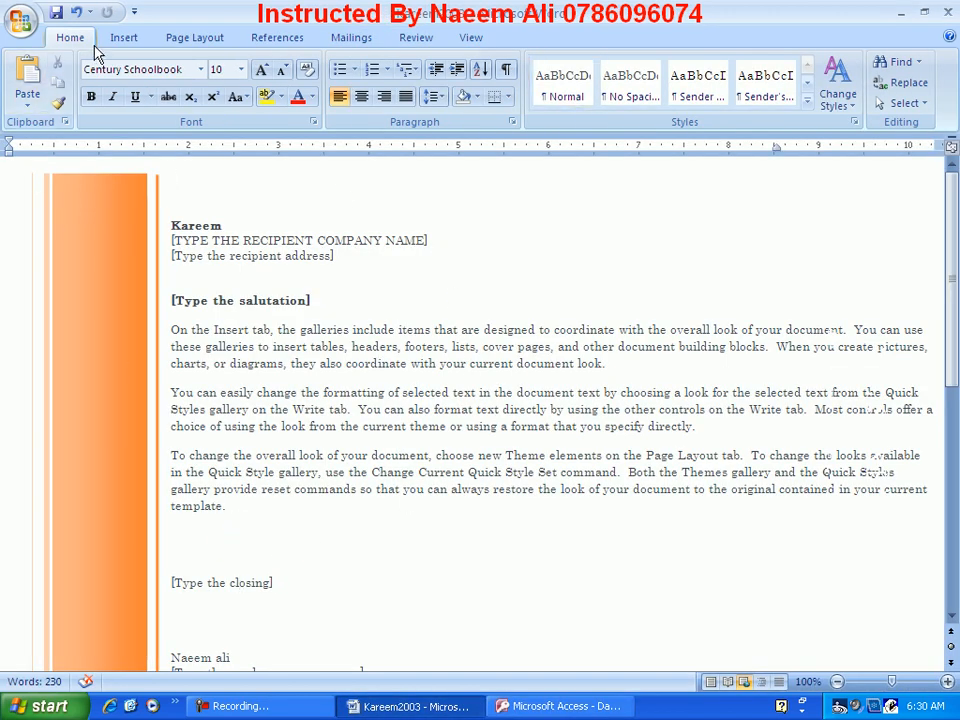
{"action": "left_click", "coordinate": [123, 37]}
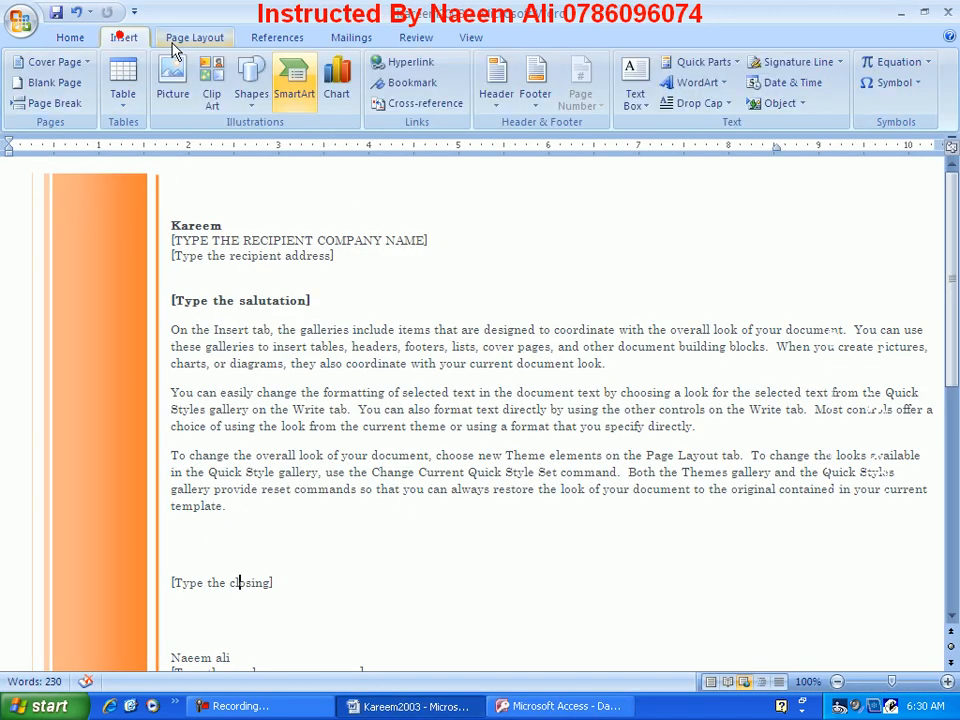
{"action": "left_click", "coordinate": [791, 68]}
{"action": "left_click", "coordinate": [617, 429]}
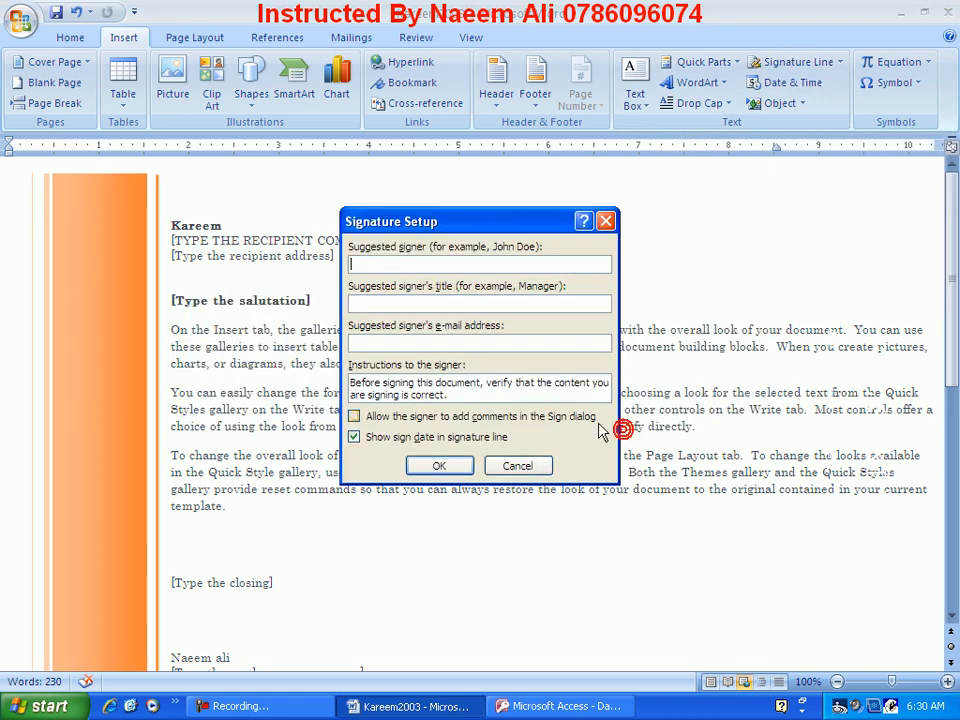
{"action": "type", "text": "Kareem"}
{"action": "key", "text": "Tab"}
{"action": "type", "text": "Manager of Microsoft"}
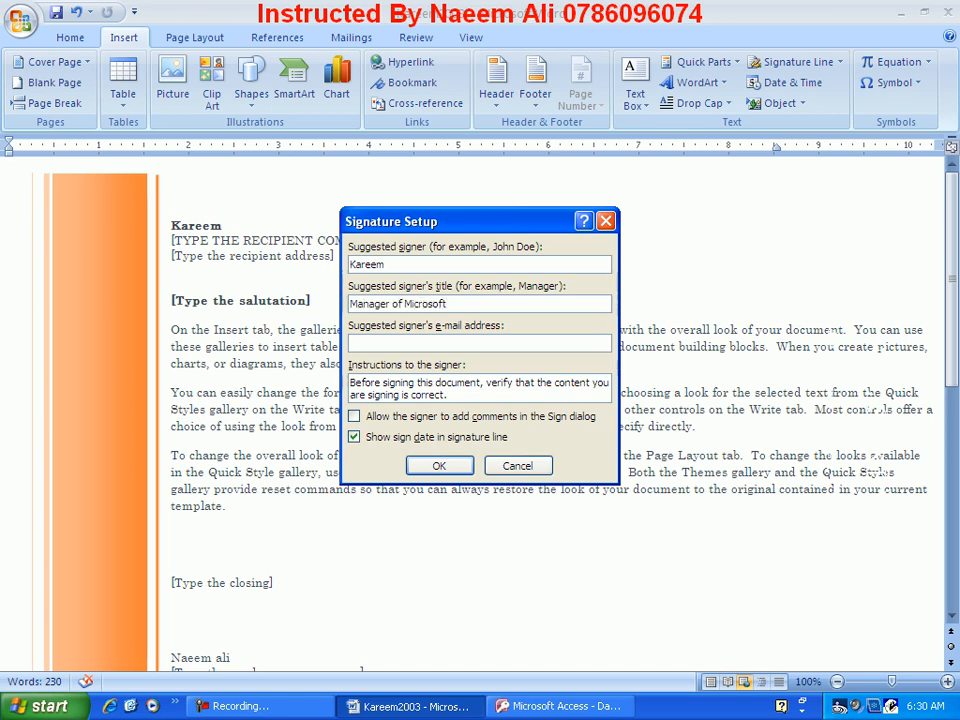
{"action": "key", "text": "Return"}
{"action": "scroll", "coordinate": [459, 322], "scroll_direction": "down", "scroll_amount": 6}
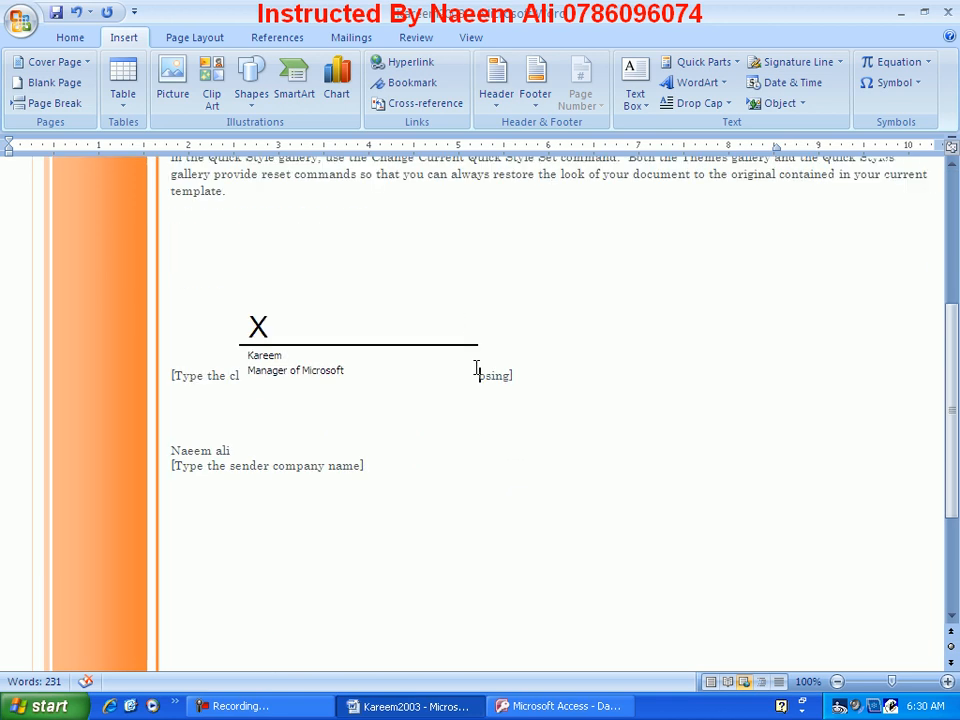
{"action": "left_click", "coordinate": [378, 314]}
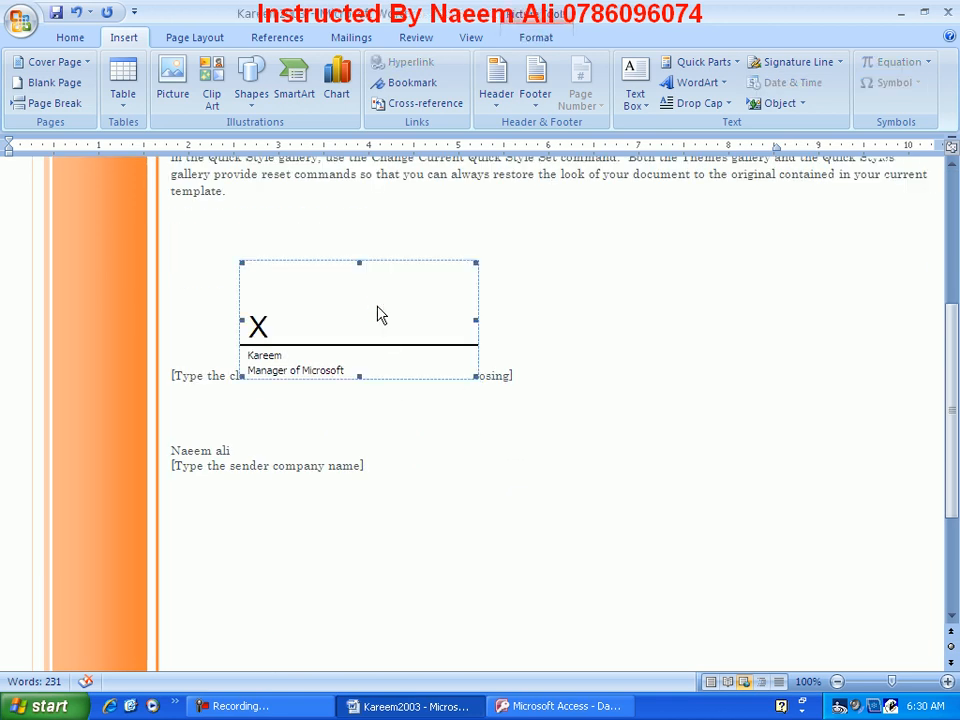
Switch back to Access and look over the file commands, additional record options and advanced filter options for Table1
{"action": "key", "text": "alt+Tab"}
{"action": "left_click", "coordinate": [8, 28]}
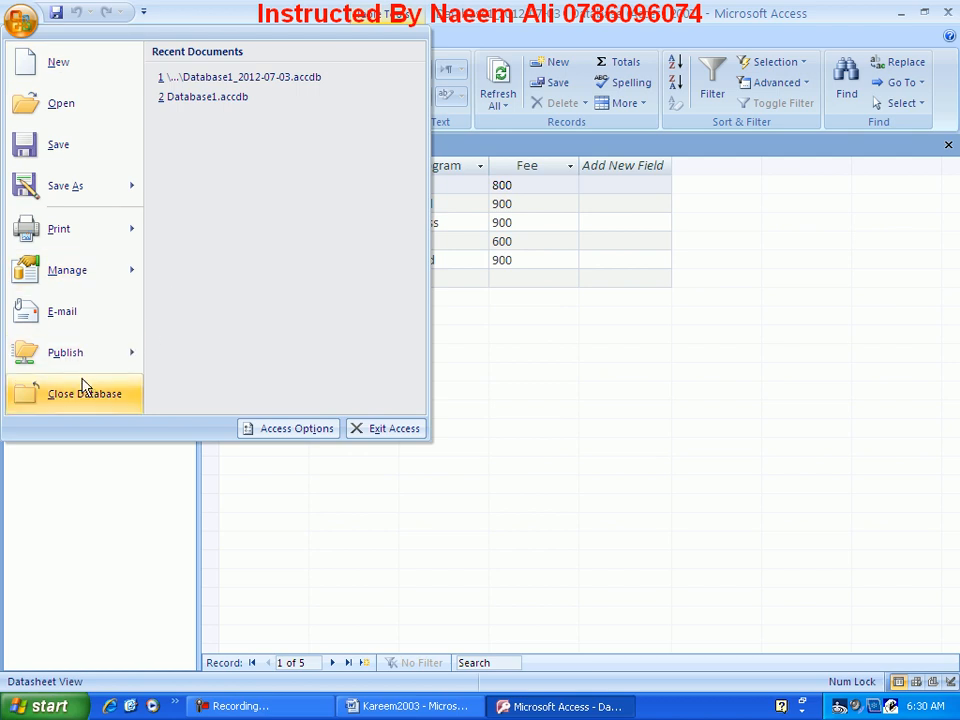
{"action": "mouse_move", "coordinate": [70, 365]}
{"action": "left_click", "coordinate": [122, 135]}
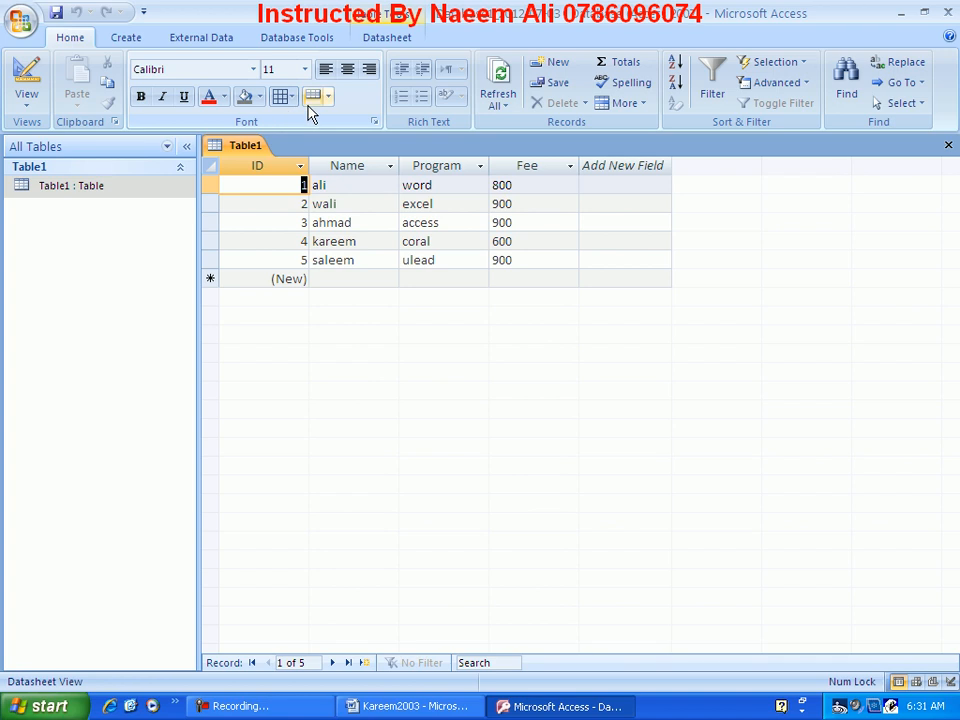
{"action": "left_click", "coordinate": [640, 104]}
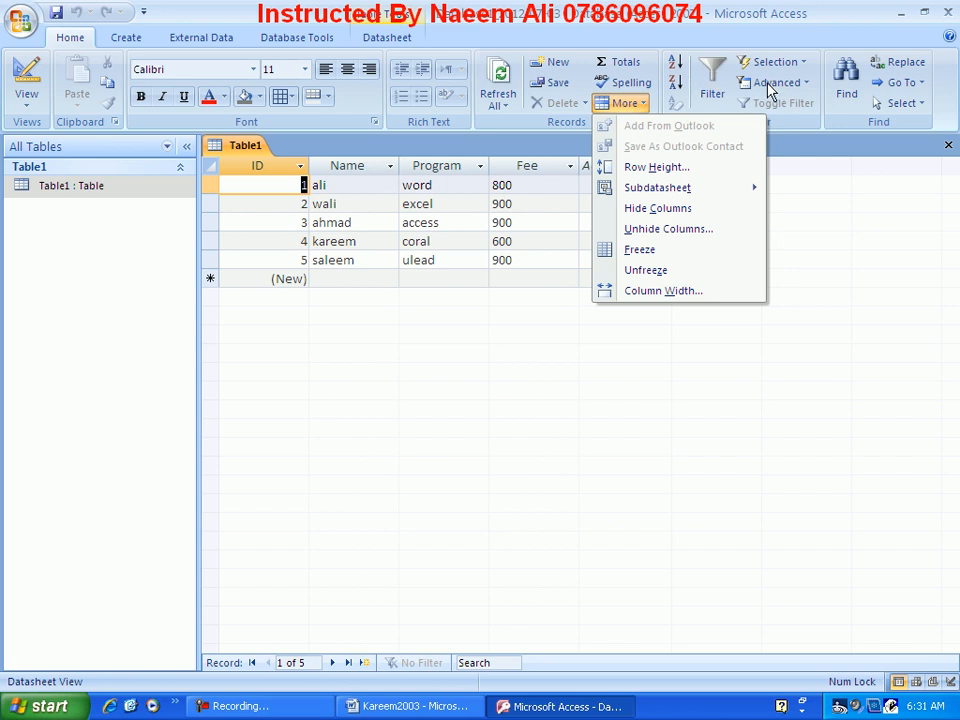
{"action": "left_click", "coordinate": [804, 88]}
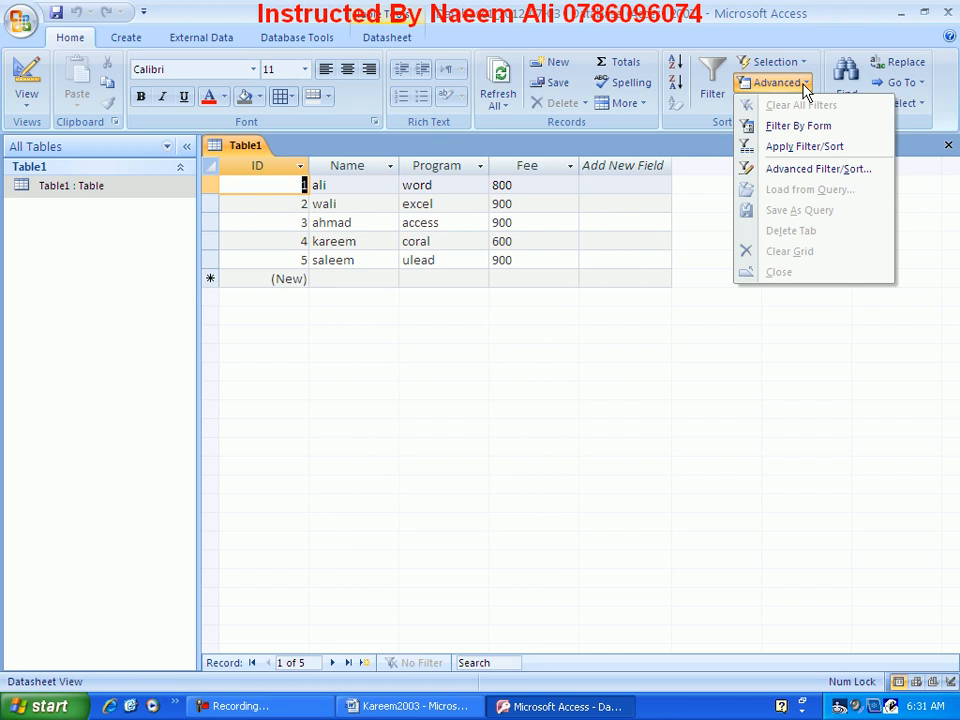
Filter Table1's Name field to exclude blanks and the names held in records 1 and 2
{"action": "left_click", "coordinate": [347, 186]}
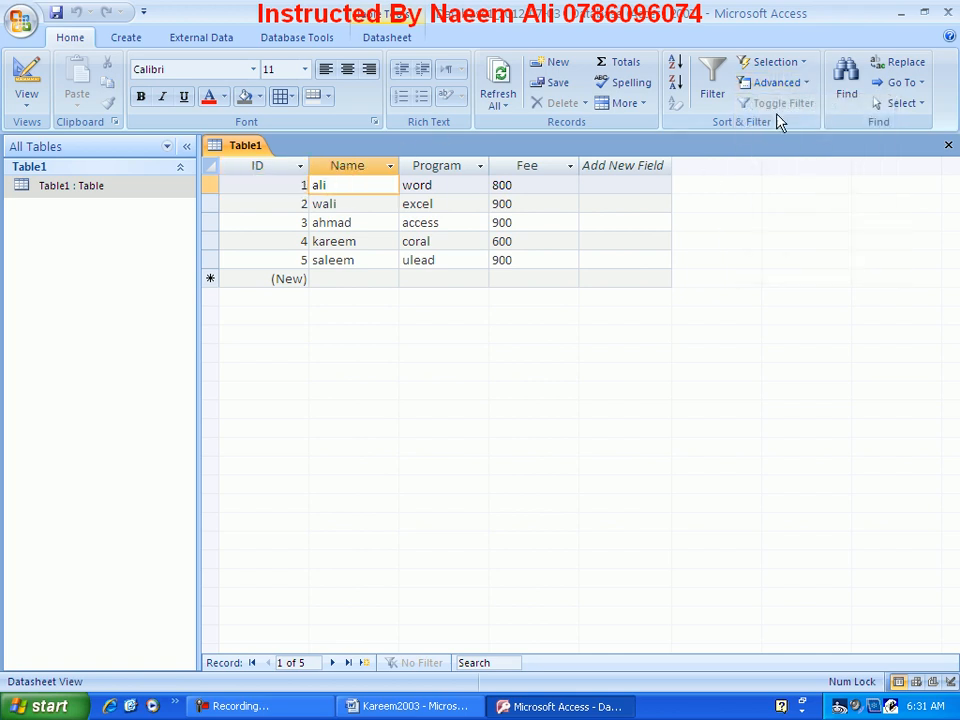
{"action": "left_click", "coordinate": [806, 86]}
{"action": "left_click", "coordinate": [710, 80]}
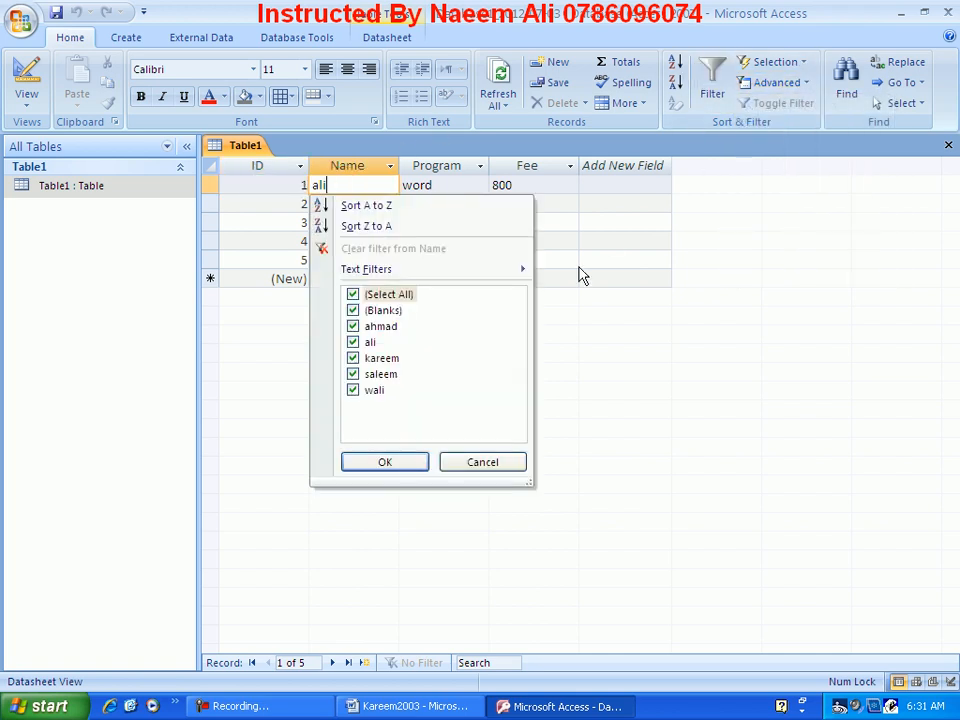
{"action": "left_click", "coordinate": [354, 342]}
{"action": "left_click", "coordinate": [352, 310]}
{"action": "left_click", "coordinate": [353, 390]}
{"action": "left_click", "coordinate": [386, 461]}
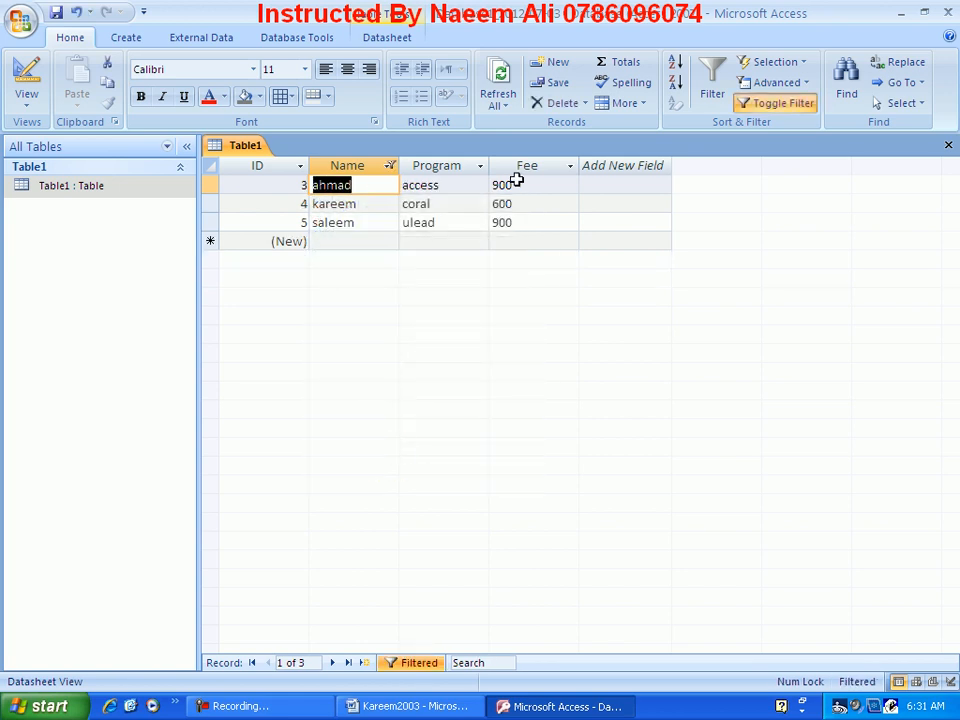
Restore all entries in the Name field's filter so it no longer excludes any records
{"action": "left_click", "coordinate": [799, 84]}
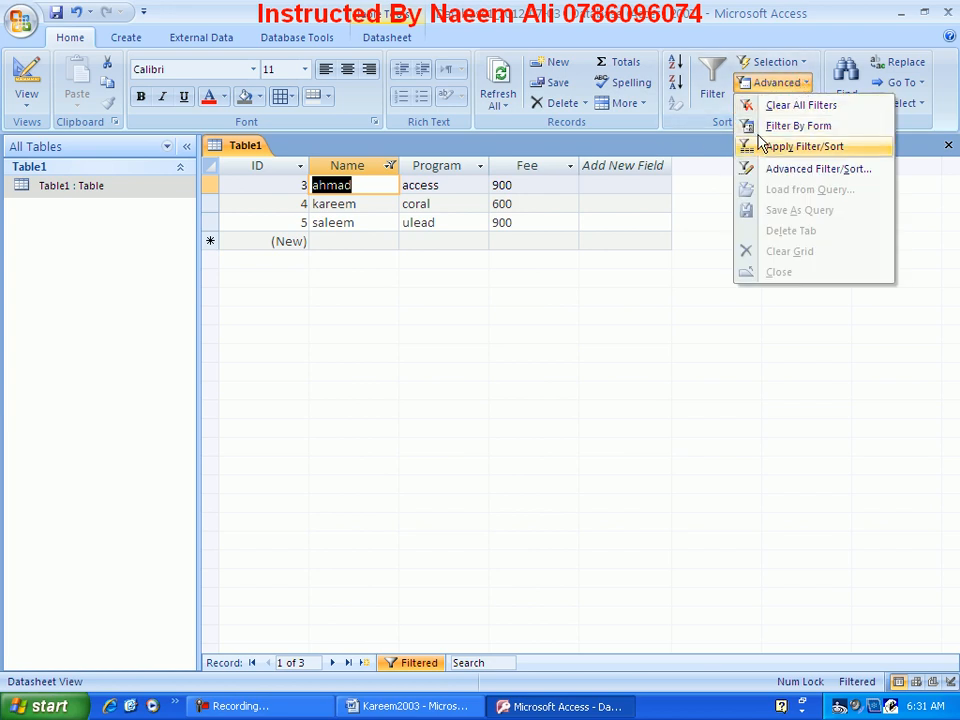
{"action": "left_click", "coordinate": [712, 95]}
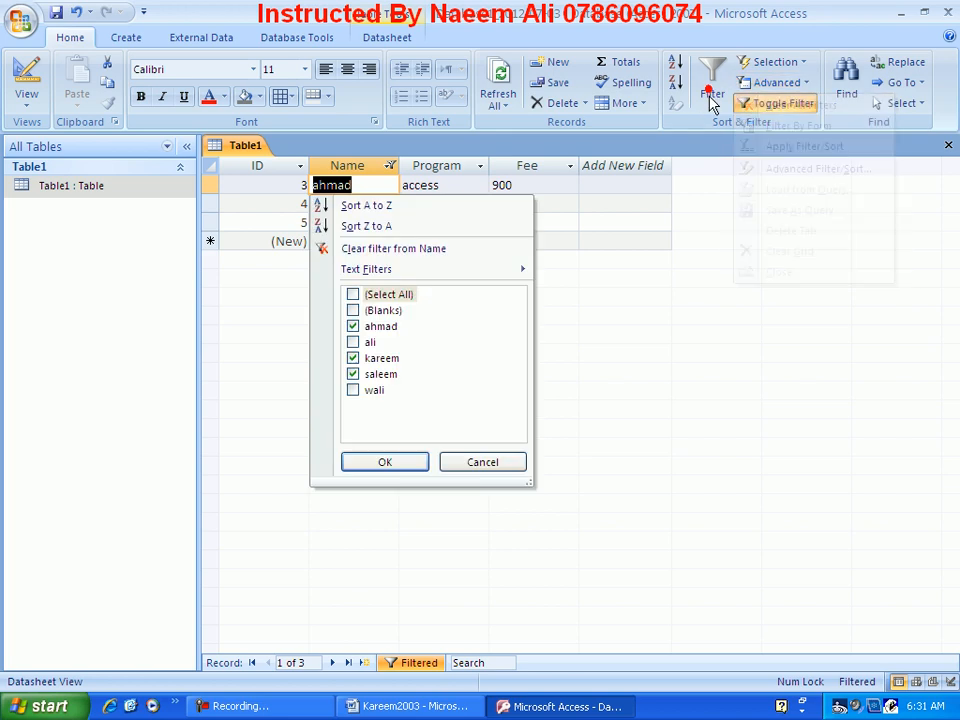
{"action": "left_click", "coordinate": [354, 295]}
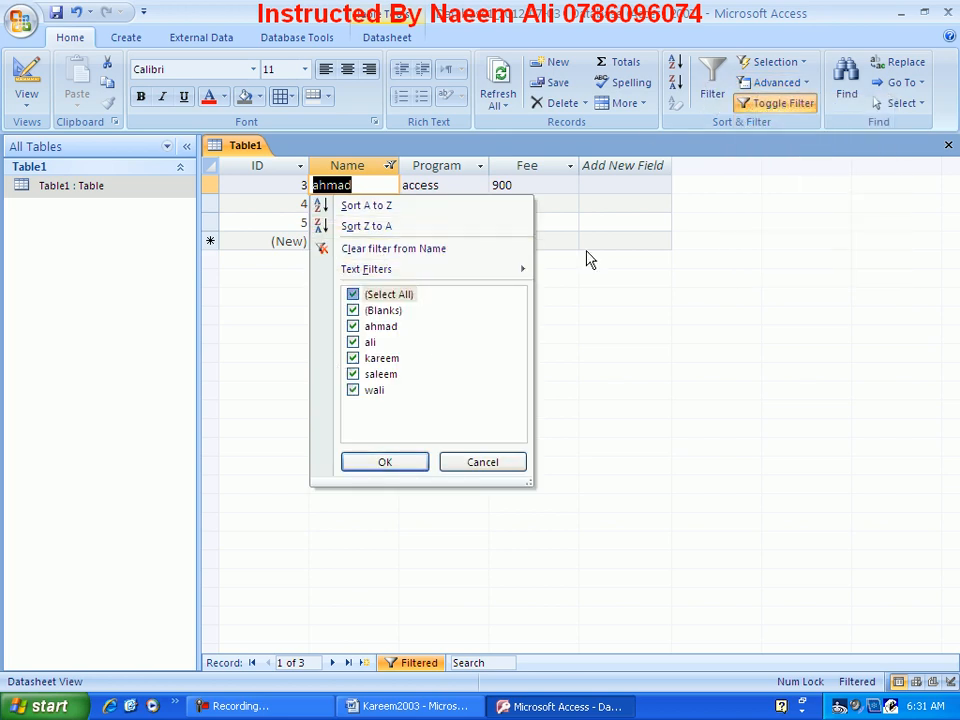
{"action": "left_click", "coordinate": [418, 462]}
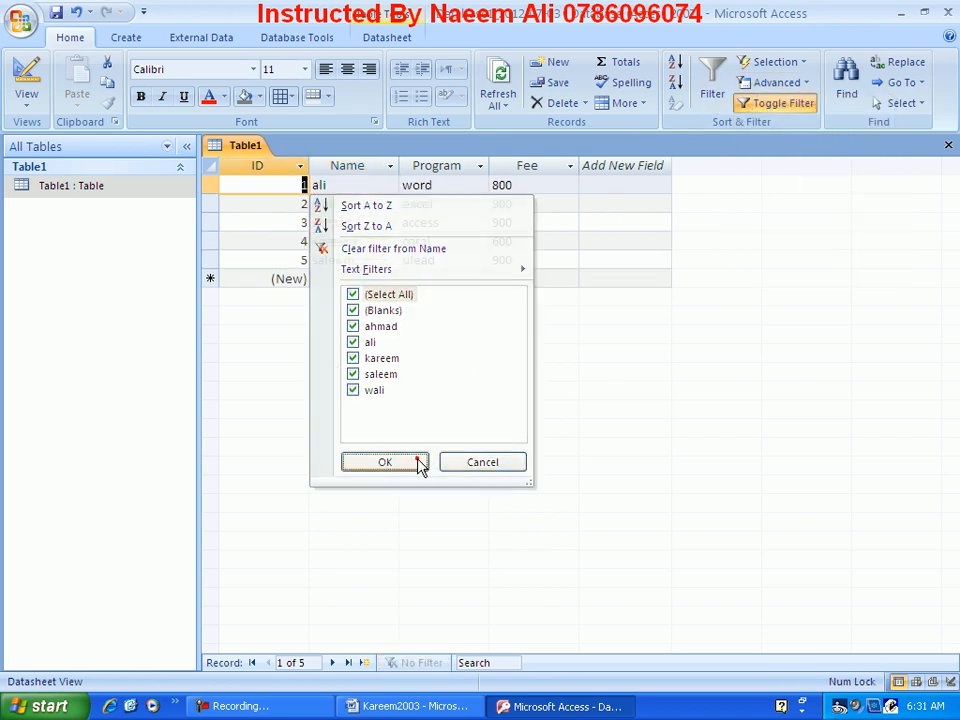
Create an advanced filter for Table1 using the Name field, with the first record's name as the criterion
{"action": "left_click", "coordinate": [805, 81]}
{"action": "left_click", "coordinate": [785, 170]}
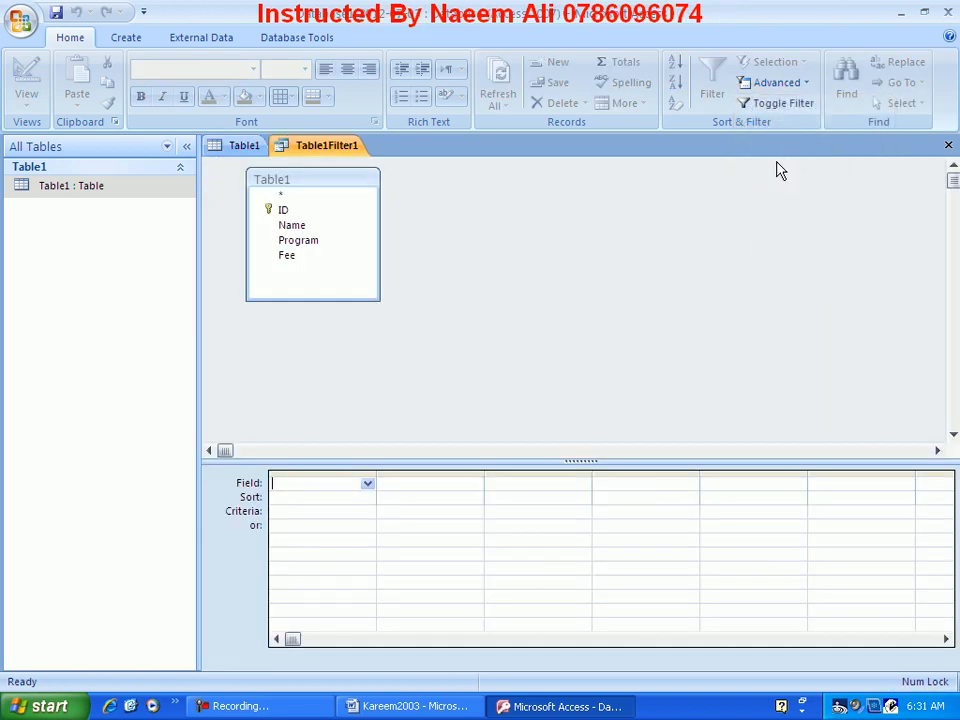
{"action": "left_click", "coordinate": [296, 227]}
{"action": "left_click_drag", "start_coordinate": [293, 229], "coordinate": [300, 490]}
{"action": "left_click", "coordinate": [298, 516]}
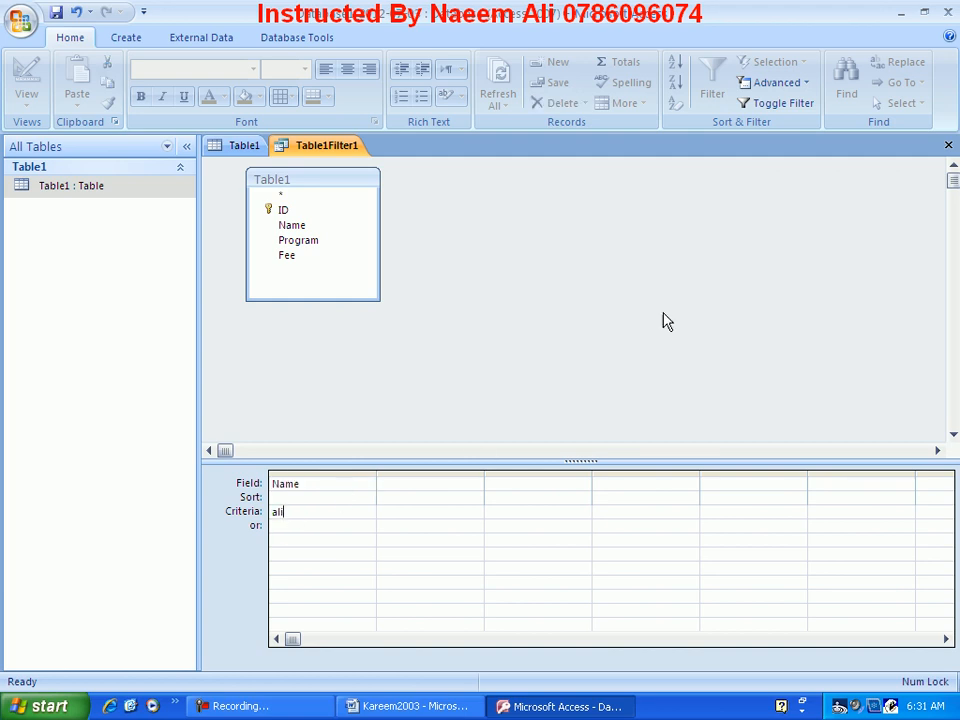
View the saved queries that can be loaded as a filter and cancel without choosing one
{"action": "left_click", "coordinate": [808, 83]}
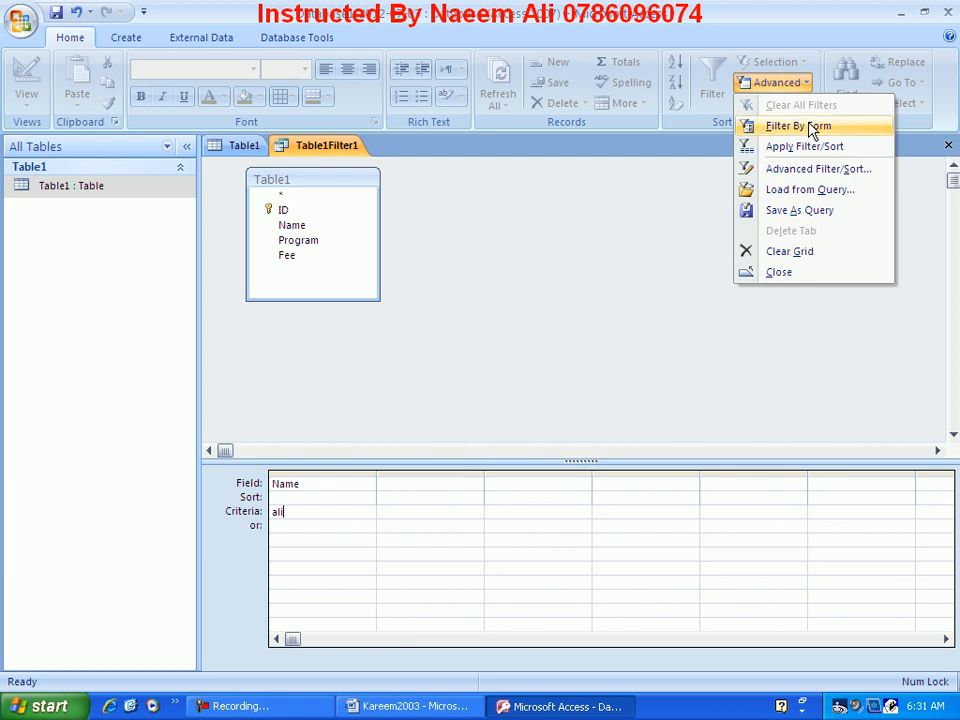
{"action": "left_click", "coordinate": [836, 199]}
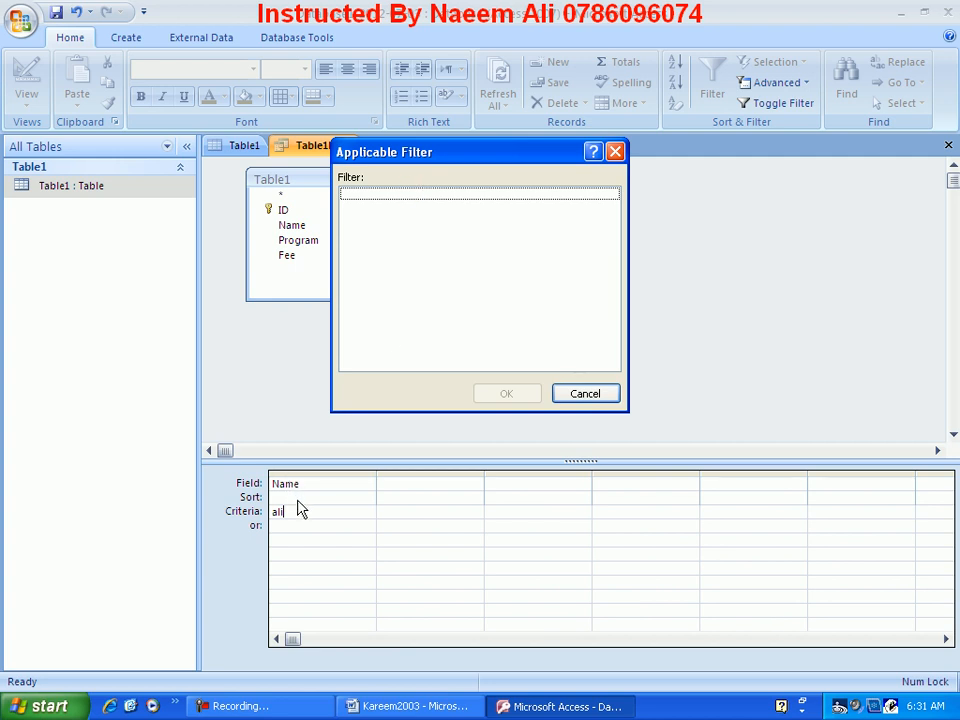
{"action": "left_click", "coordinate": [607, 397]}
Apply the advanced Name filter to Table1
{"action": "left_click", "coordinate": [805, 82]}
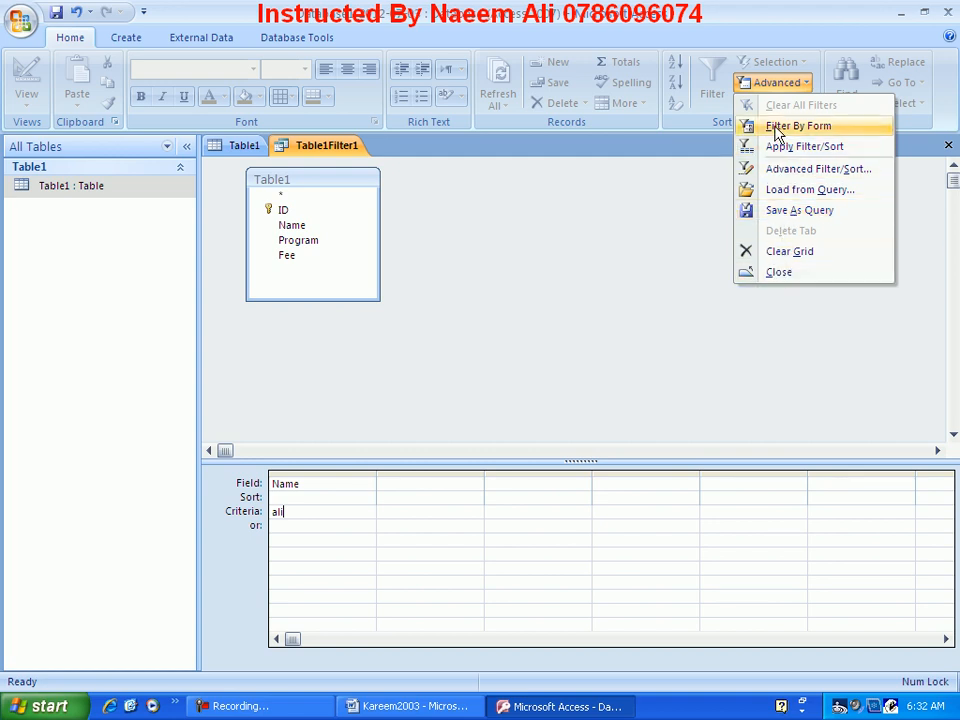
{"action": "left_click", "coordinate": [650, 160]}
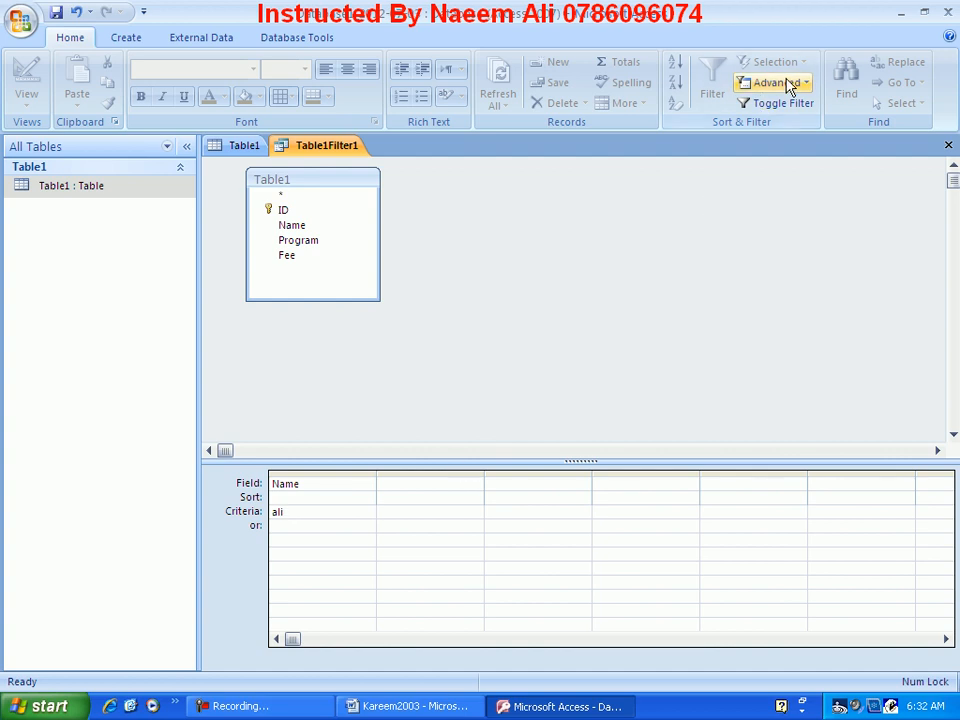
{"action": "left_click", "coordinate": [785, 110]}
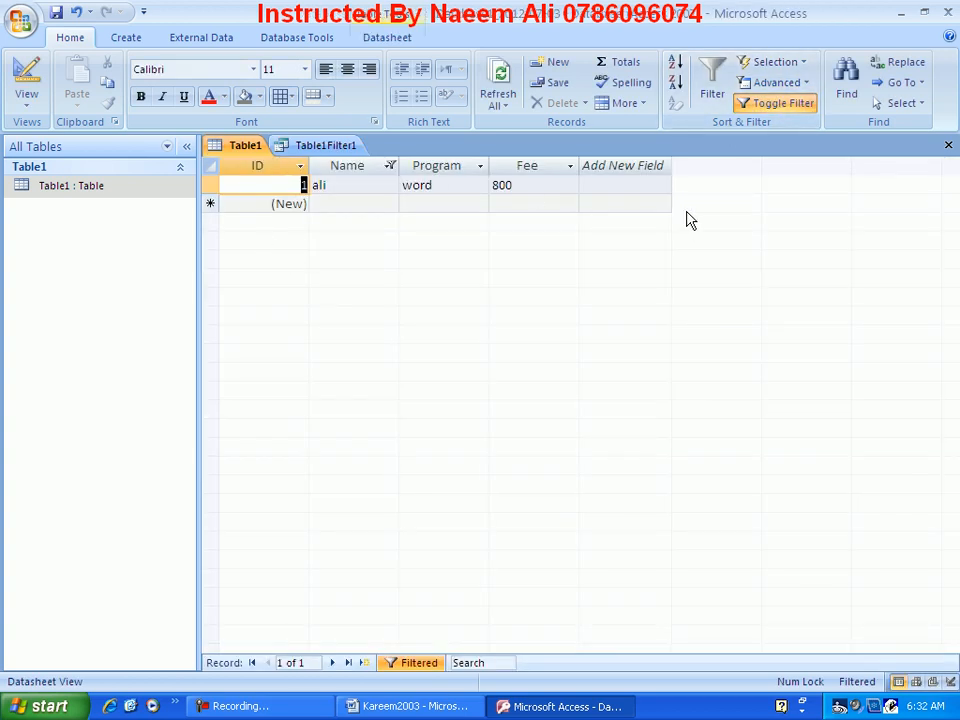
Save the advanced filter as a query named 123 and close the filter design
{"action": "left_click", "coordinate": [804, 84]}
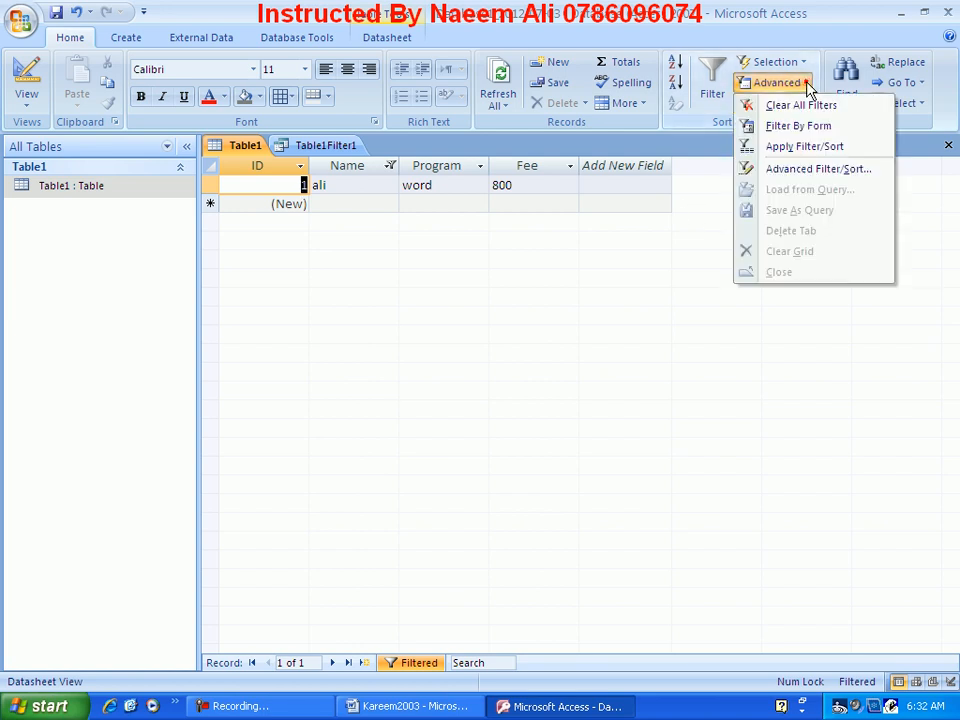
{"action": "left_click", "coordinate": [320, 145]}
{"action": "left_click", "coordinate": [806, 84]}
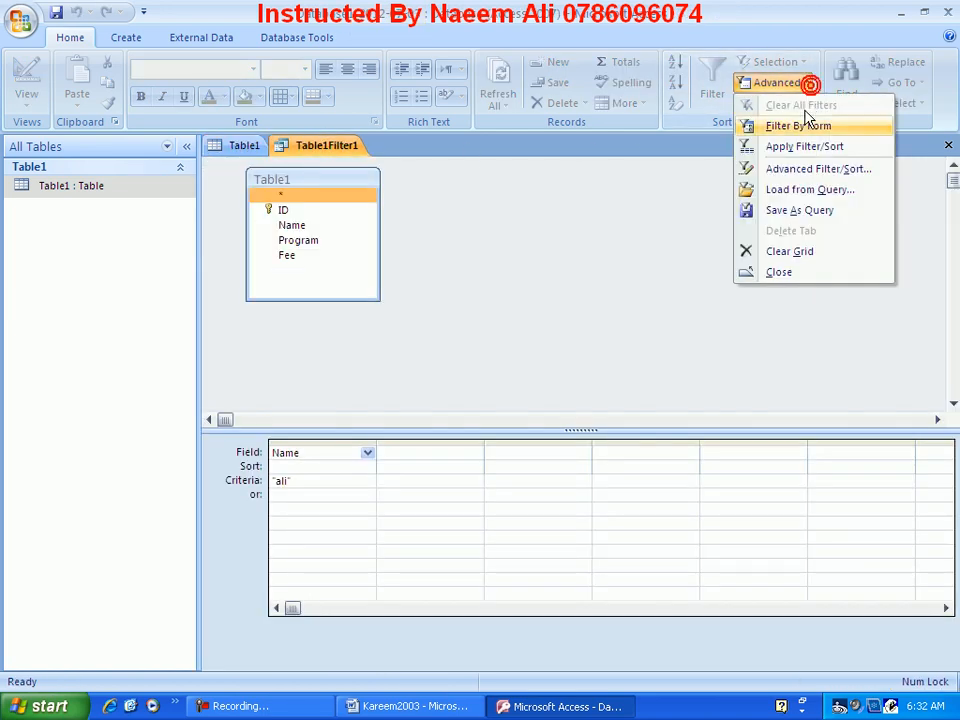
{"action": "left_click", "coordinate": [812, 210]}
{"action": "type", "text": "123"}
{"action": "left_click", "coordinate": [483, 286]}
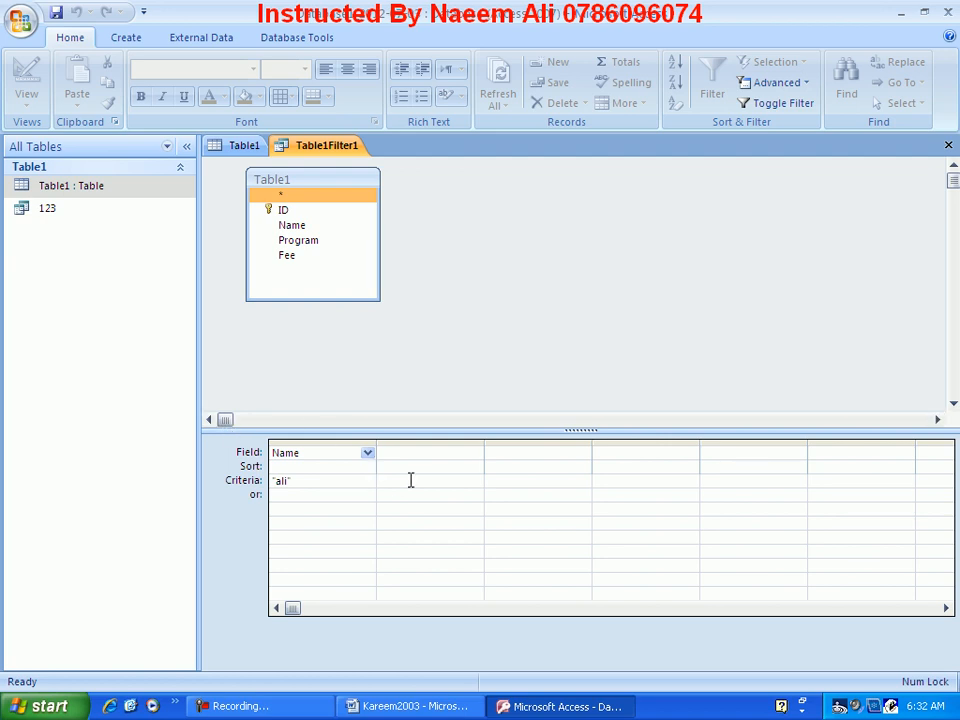
{"action": "left_click", "coordinate": [948, 145]}
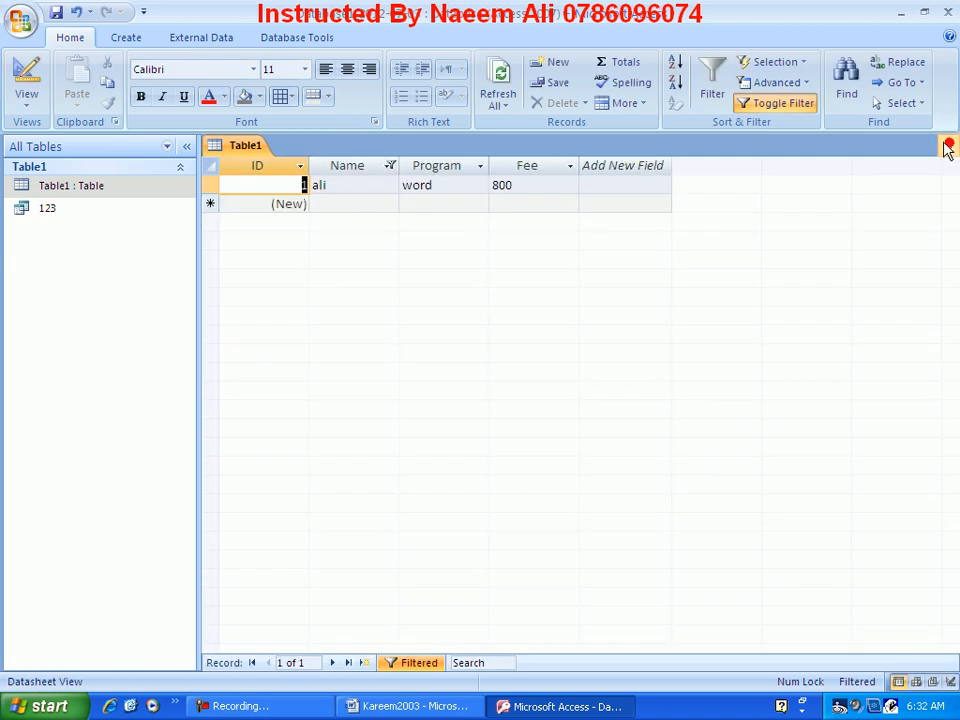
Delete the record with ID 1 from the filtered Table1 and confirm the deletion
{"action": "left_click", "coordinate": [549, 63]}
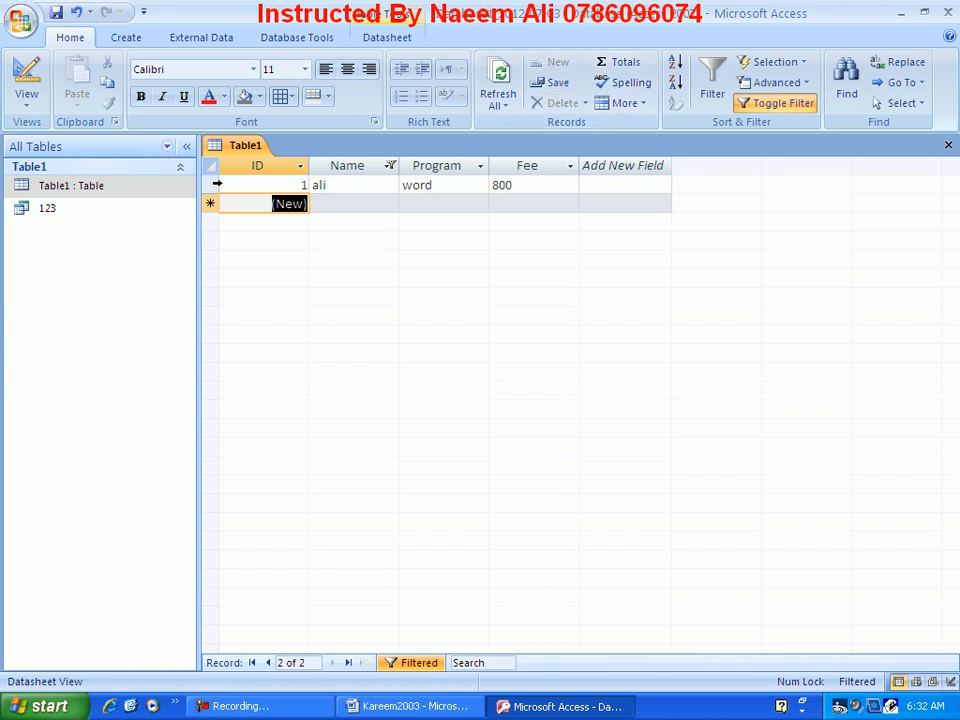
{"action": "left_click", "coordinate": [218, 186]}
{"action": "left_click", "coordinate": [585, 104]}
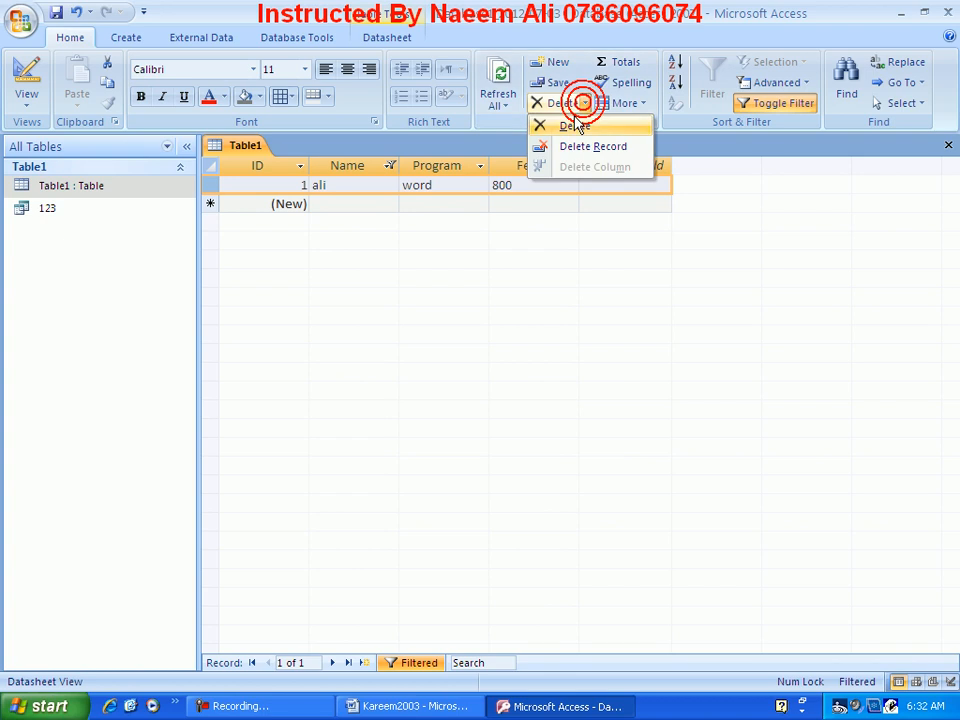
{"action": "left_click", "coordinate": [568, 150]}
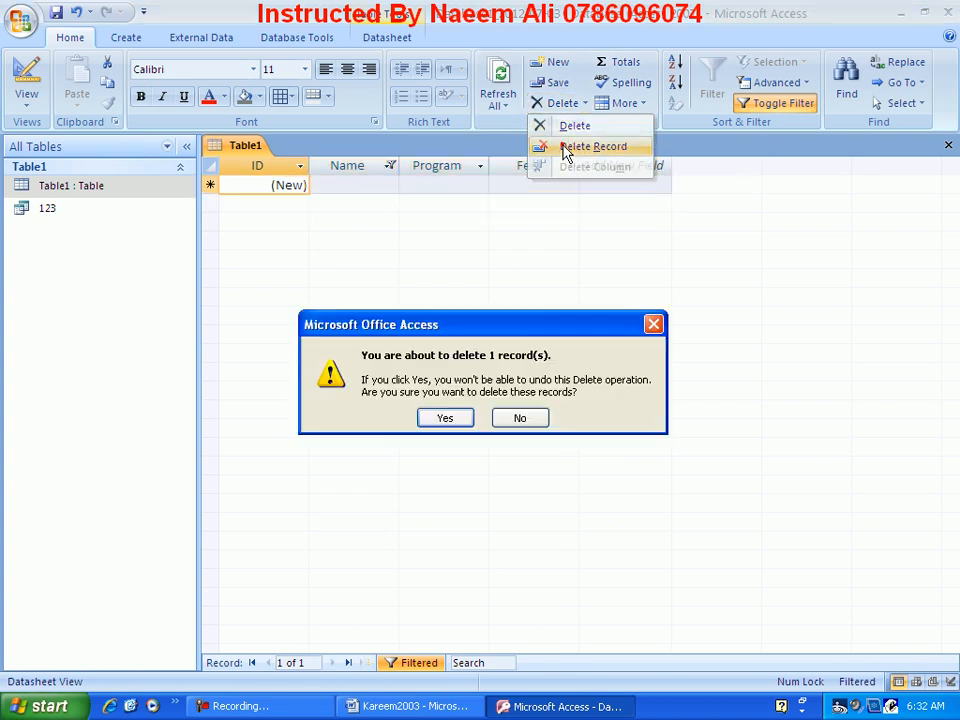
{"action": "left_click", "coordinate": [443, 419]}
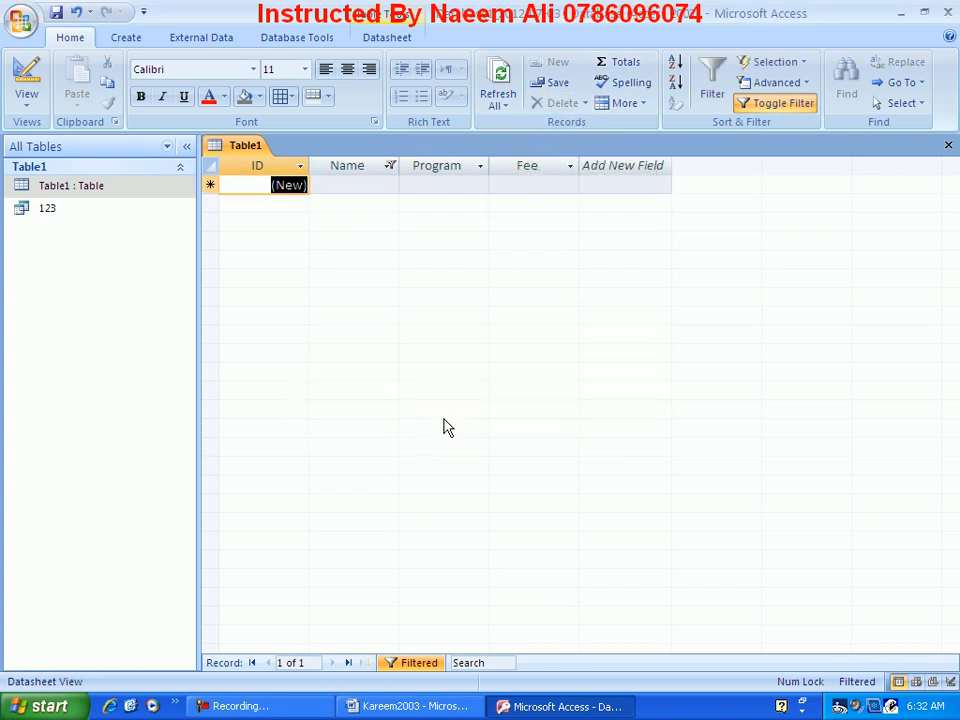
Add a totals row to Table1 and view the additional record options, including Subdatasheet
{"action": "left_click", "coordinate": [628, 64]}
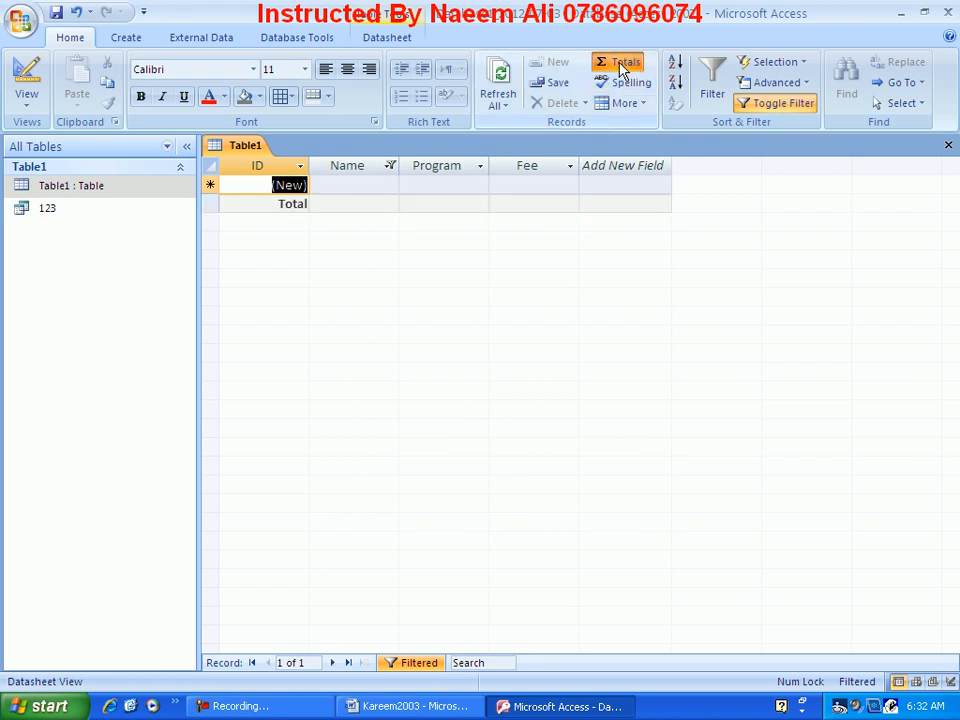
{"action": "left_click", "coordinate": [628, 104]}
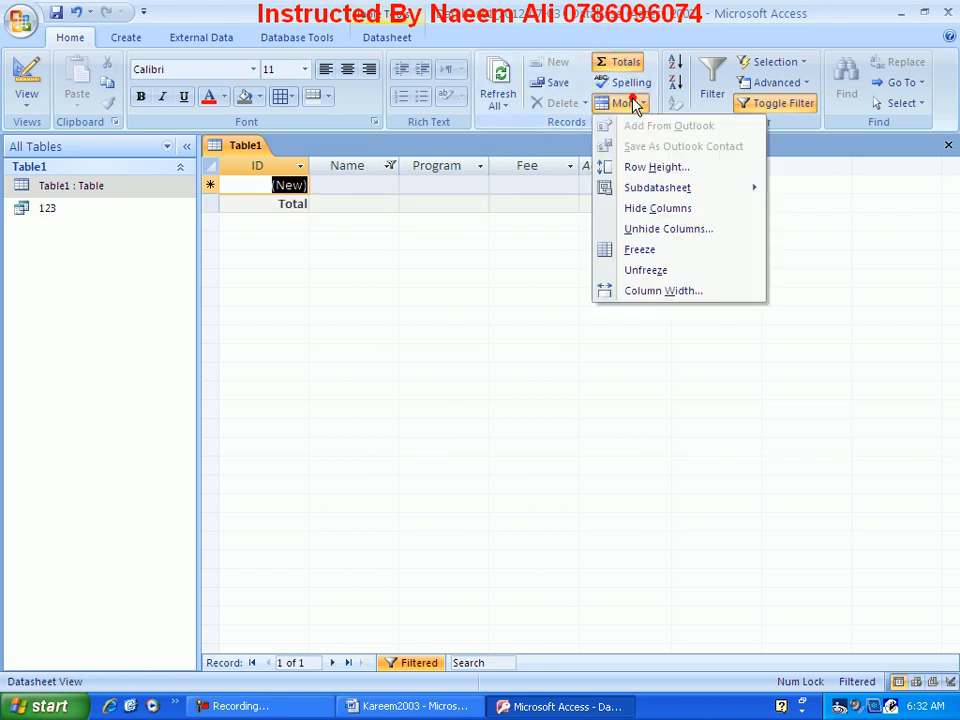
{"action": "mouse_move", "coordinate": [636, 192]}
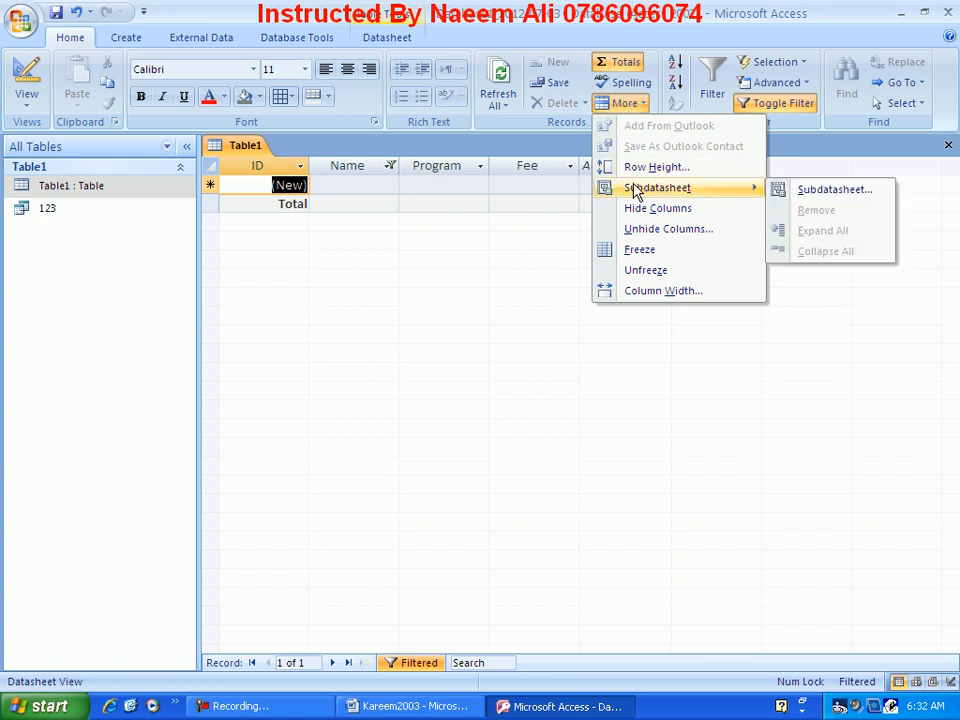
{"action": "left_click", "coordinate": [821, 128]}
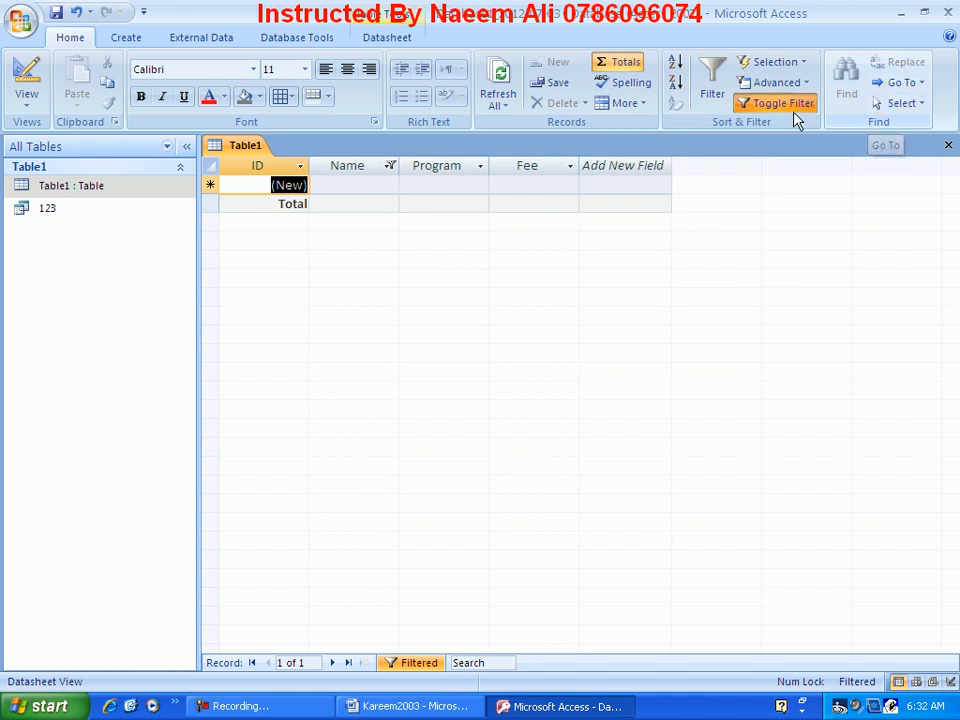
Look over the object creation, external data, database tools and datasheet commands, and open the field templates for Table1
{"action": "left_click", "coordinate": [138, 42]}
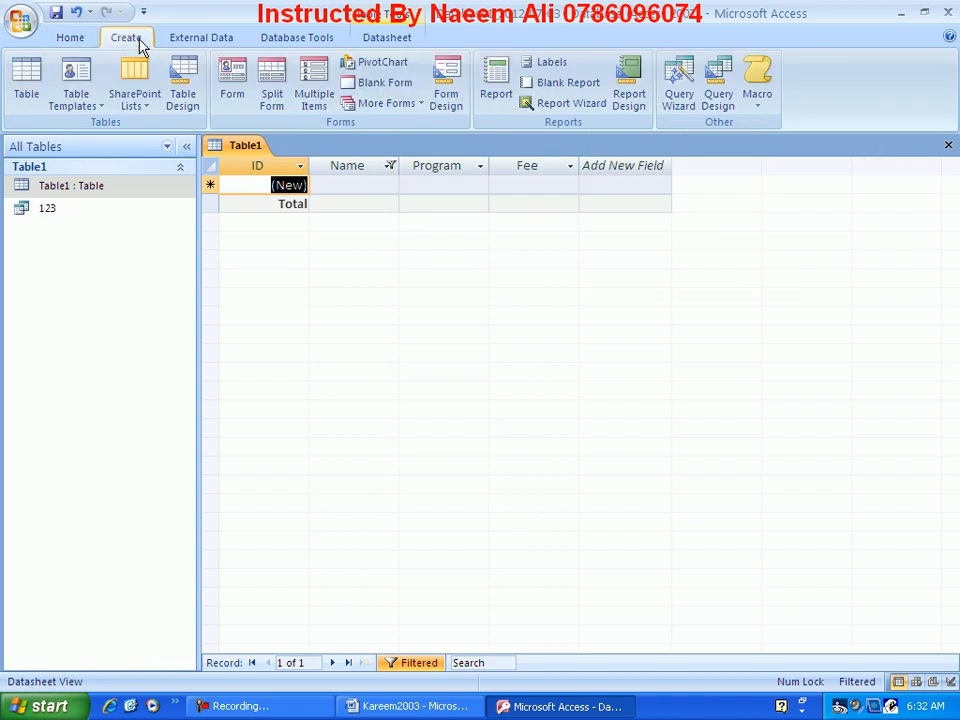
{"action": "left_click", "coordinate": [188, 42]}
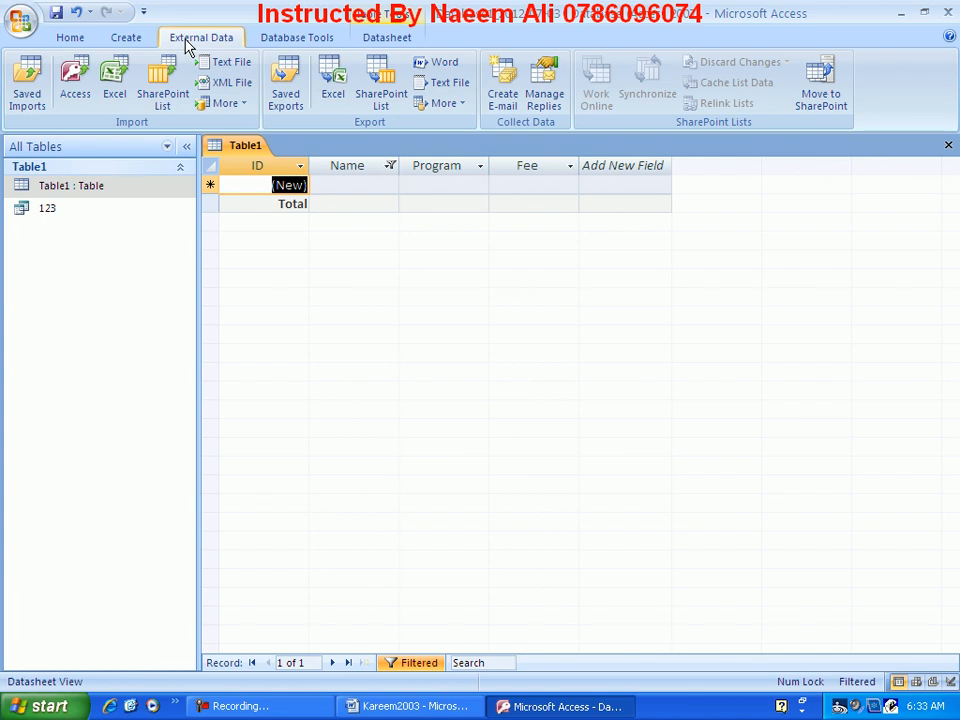
{"action": "left_click", "coordinate": [262, 43]}
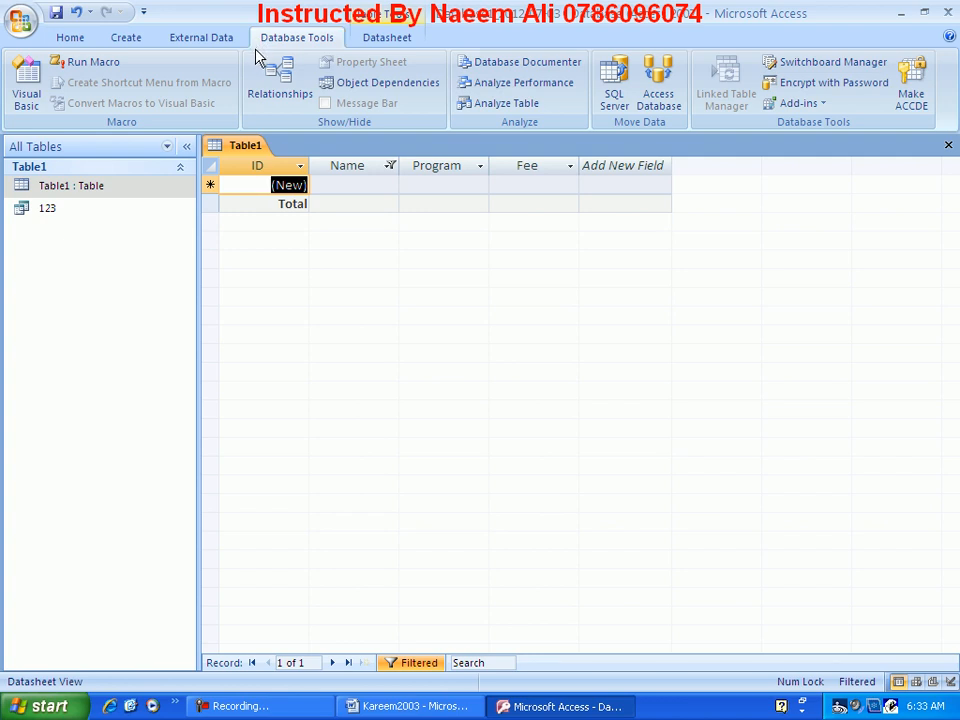
{"action": "left_click", "coordinate": [362, 38]}
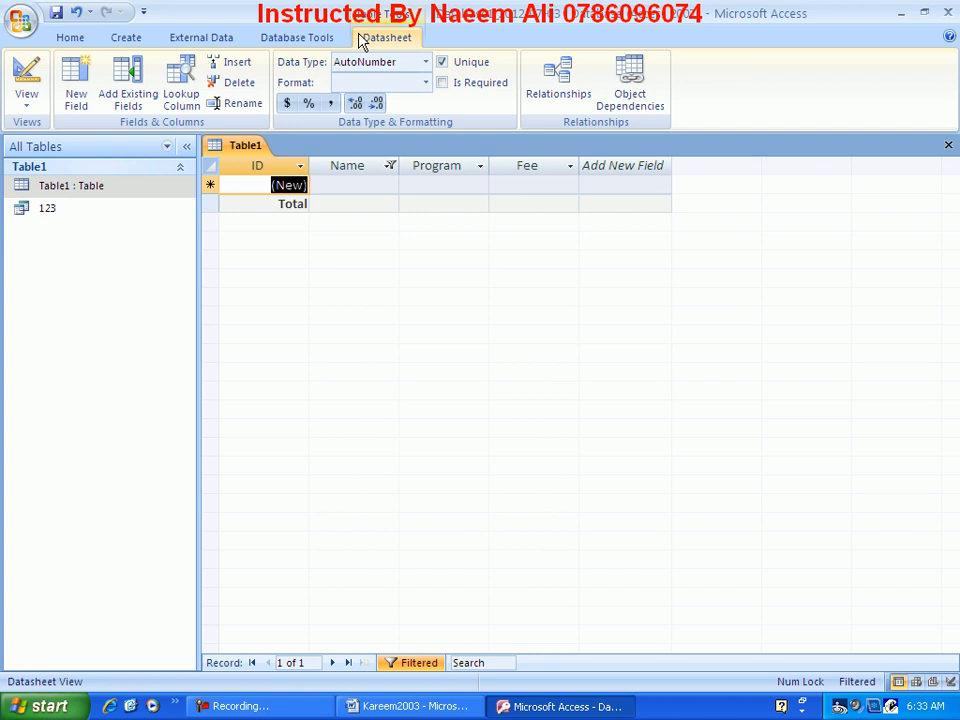
{"action": "left_click", "coordinate": [75, 90]}
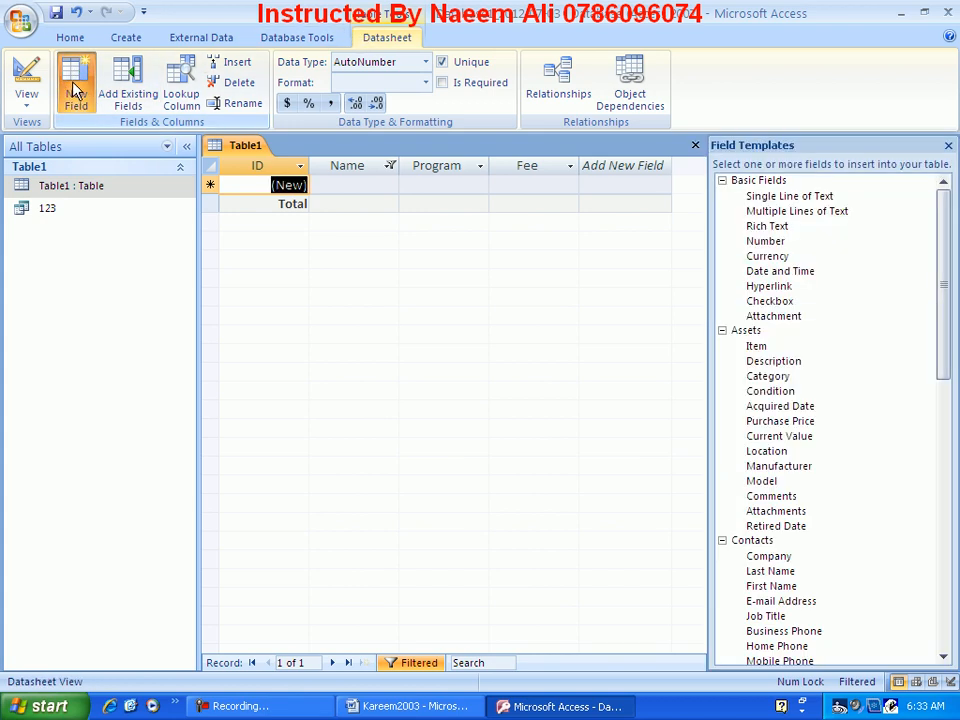
Add Number, Rich Text and Checkbox fields to Table1 from the basic field templates, and close the templates
{"action": "left_click", "coordinate": [744, 244]}
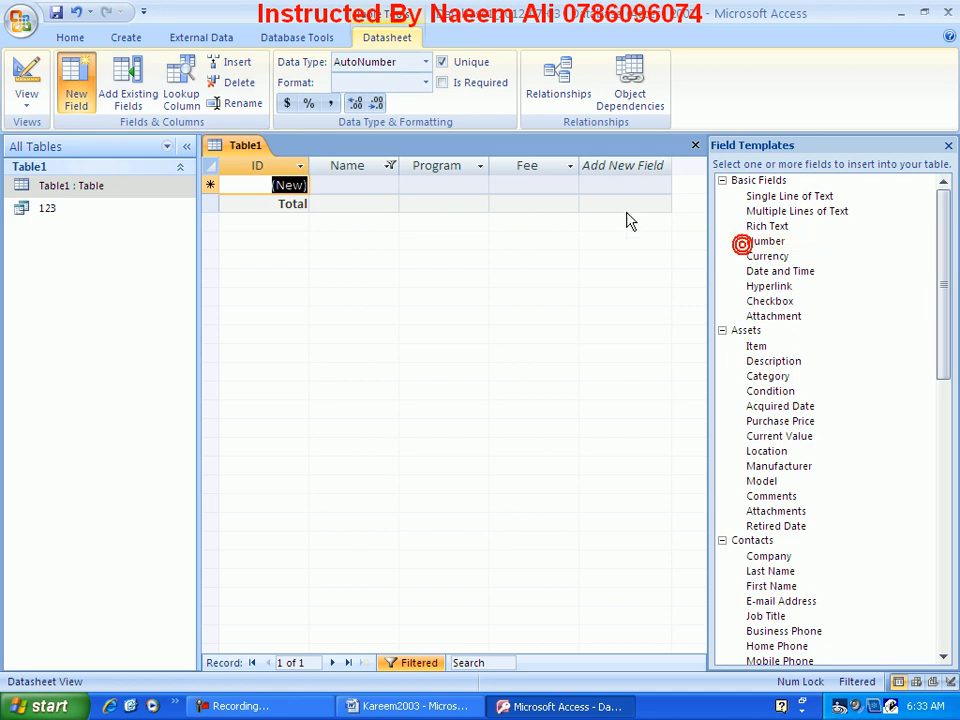
{"action": "double_click", "coordinate": [745, 246]}
{"action": "left_click", "coordinate": [322, 259]}
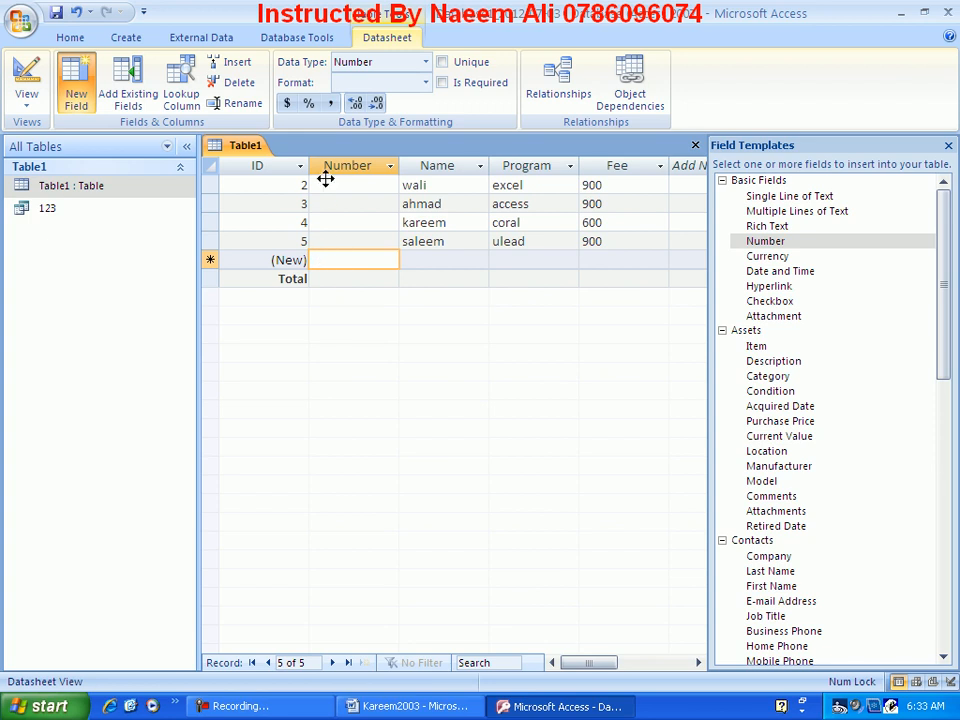
{"action": "double_click", "coordinate": [752, 228]}
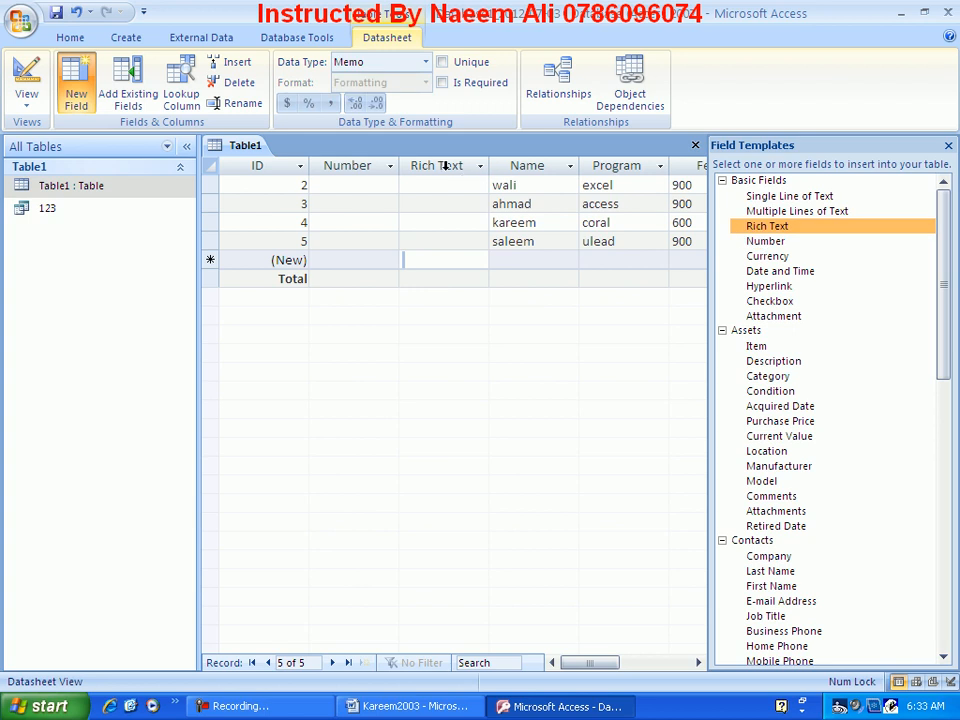
{"action": "double_click", "coordinate": [765, 302]}
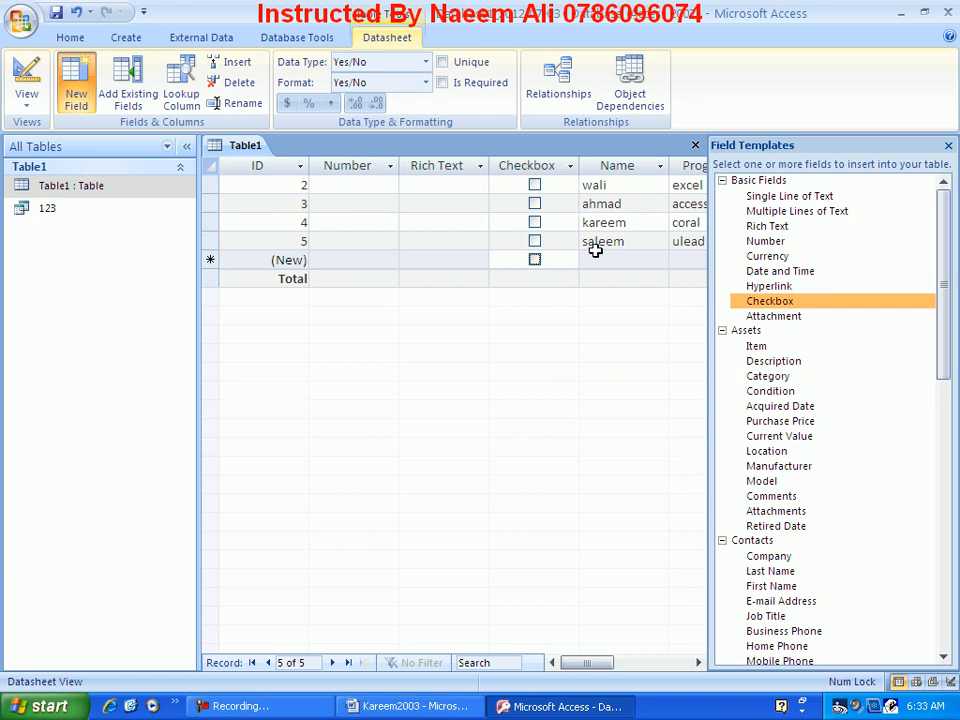
{"action": "left_click", "coordinate": [948, 145]}
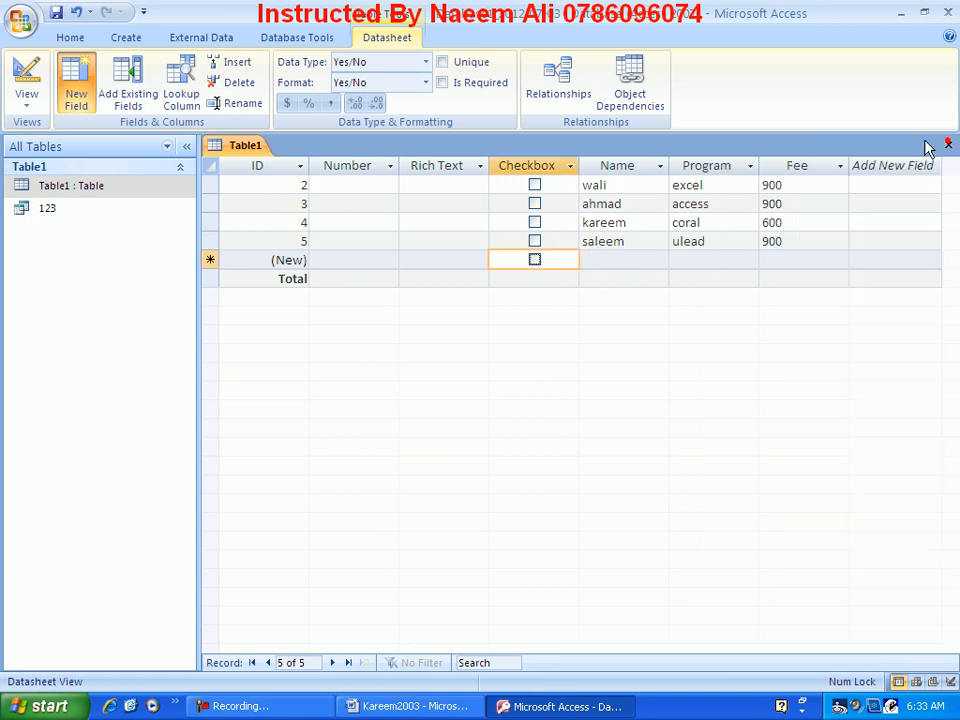
View the existing fields list and the Lookup Wizard's option for typed-in values, then cancel the wizard and close the list
{"action": "left_click", "coordinate": [131, 87]}
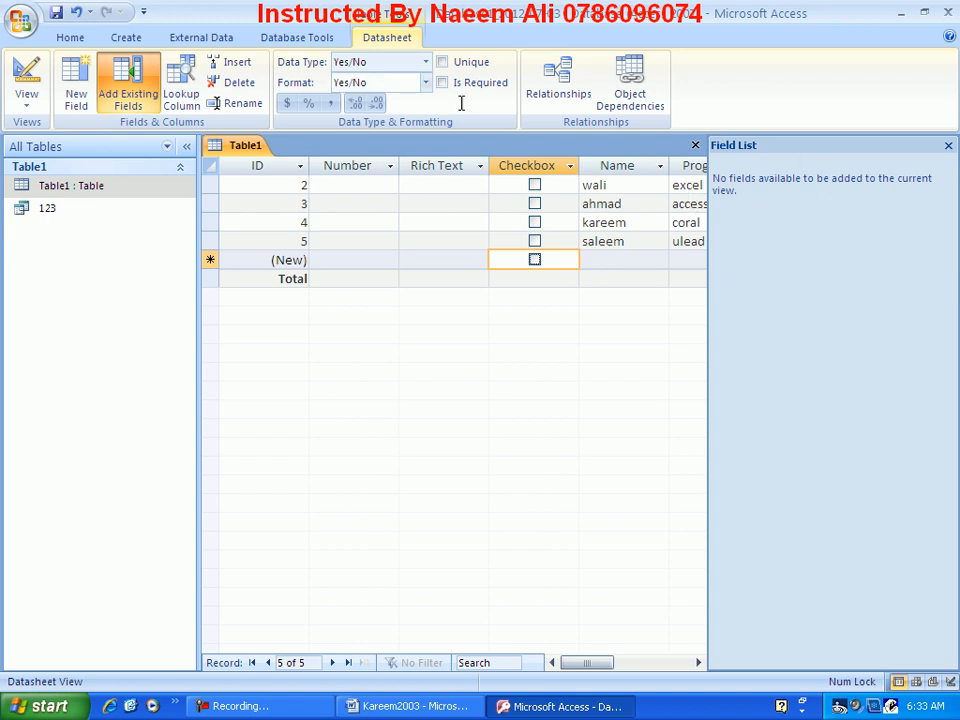
{"action": "left_click", "coordinate": [175, 80]}
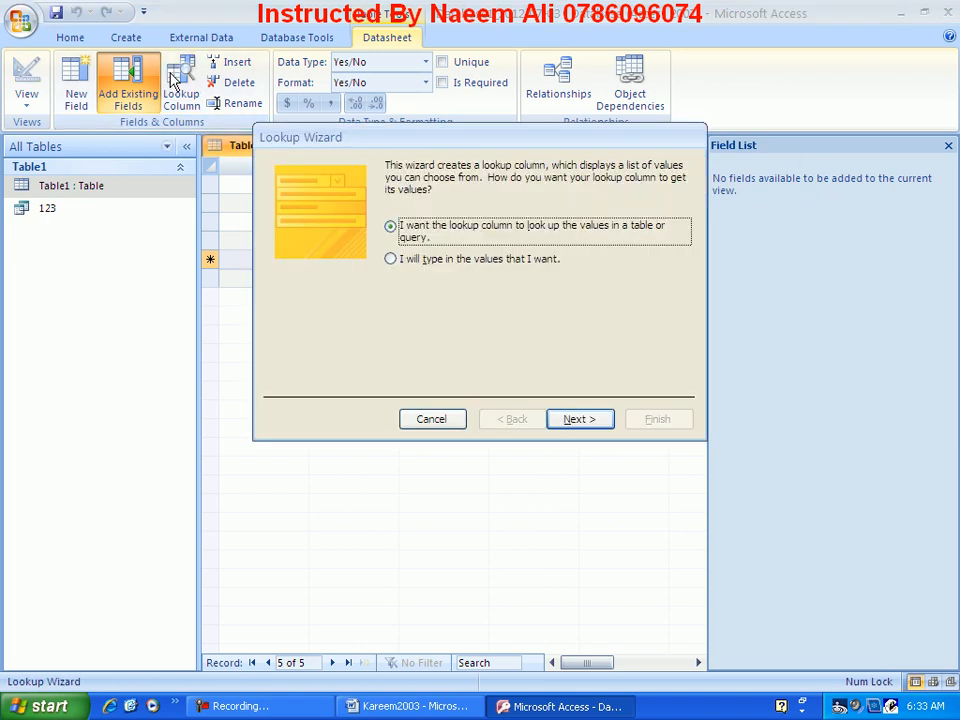
{"action": "left_click", "coordinate": [480, 262]}
{"action": "left_click", "coordinate": [576, 419]}
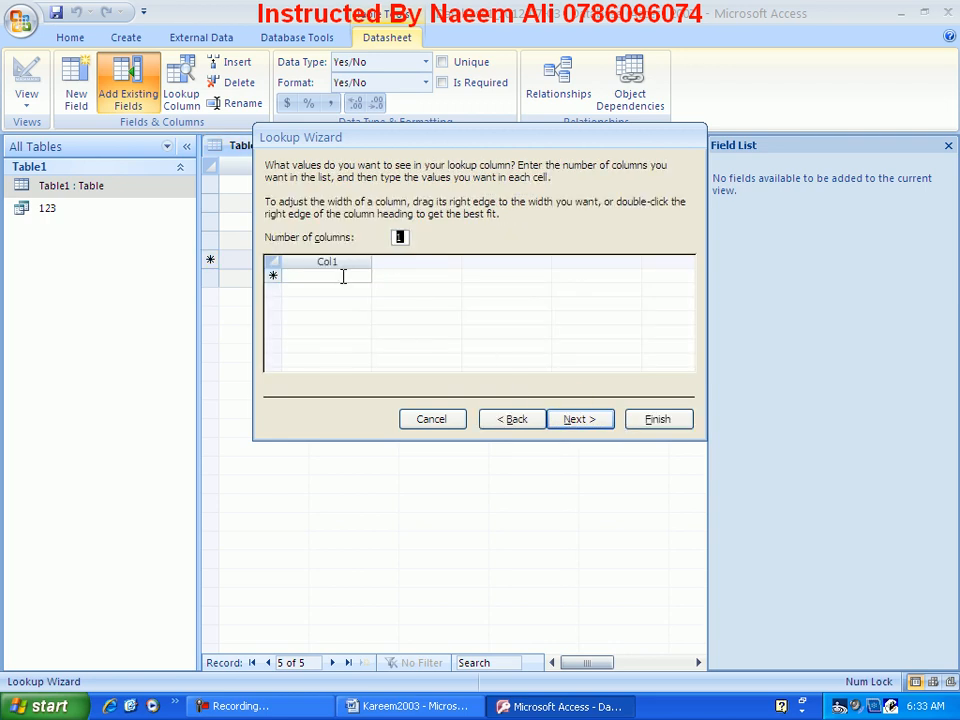
{"action": "left_click", "coordinate": [424, 424]}
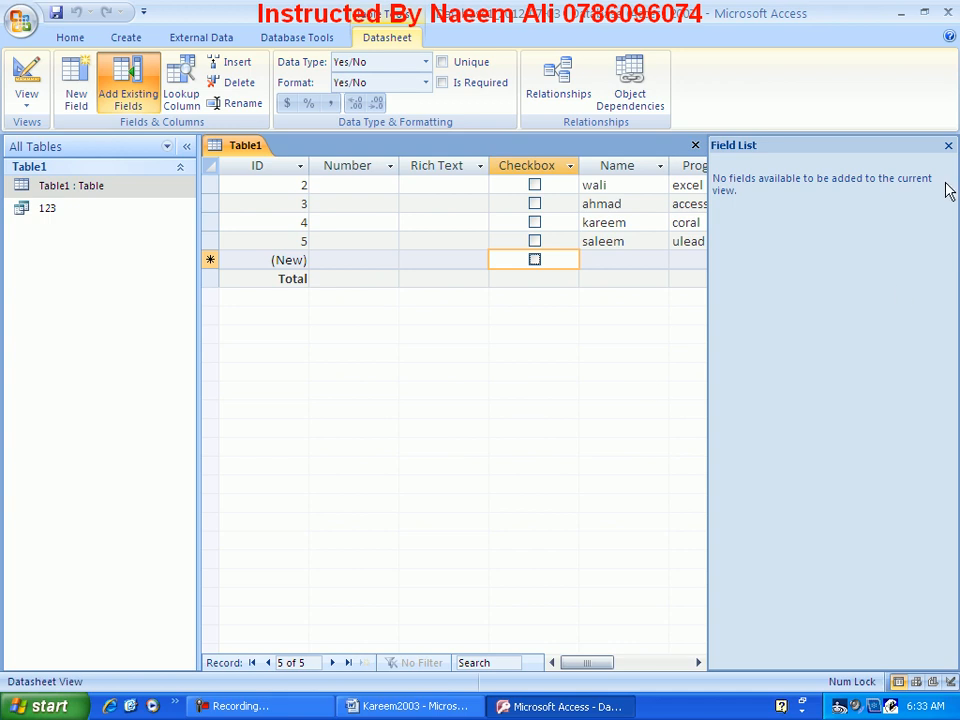
{"action": "left_click", "coordinate": [948, 145]}
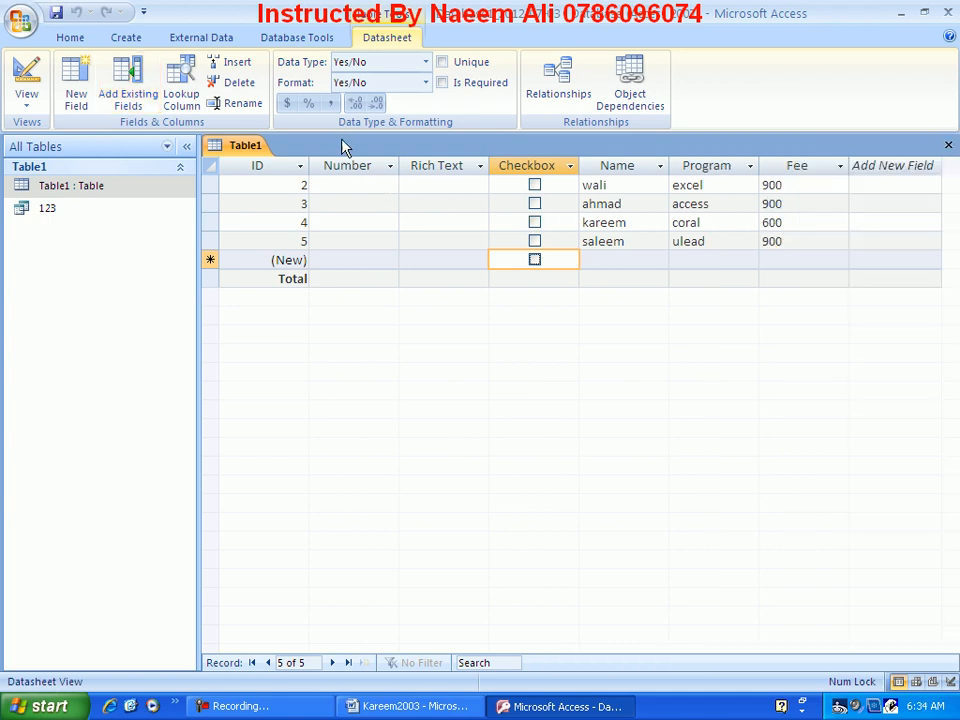
View the data type and format choices for the Checkbox field and the data type choices for the Name field
{"action": "left_click", "coordinate": [426, 62]}
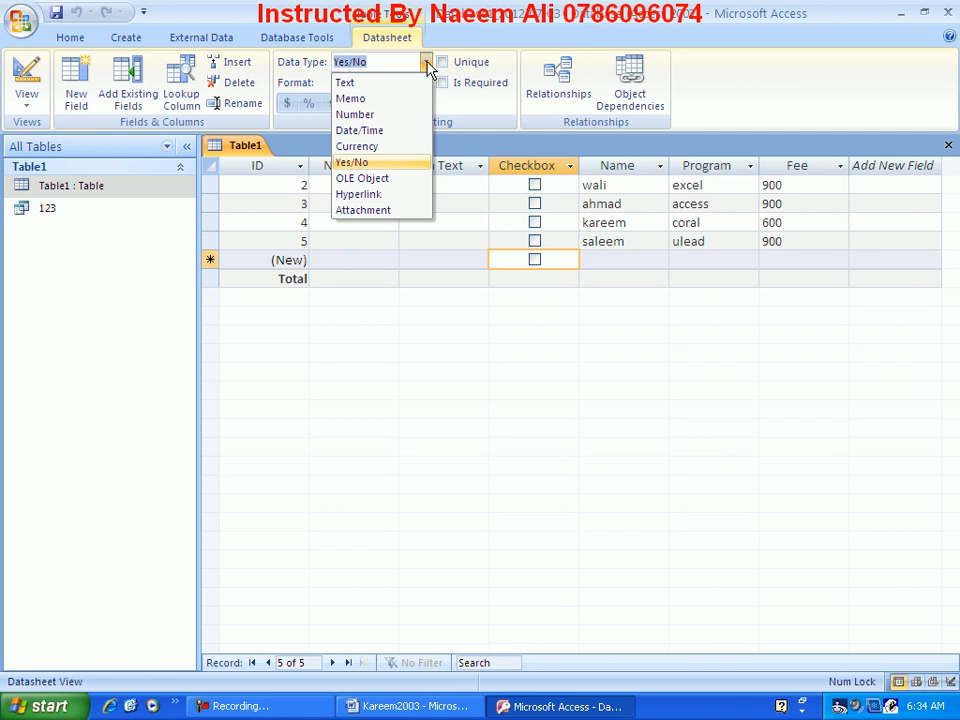
{"action": "left_click", "coordinate": [426, 62]}
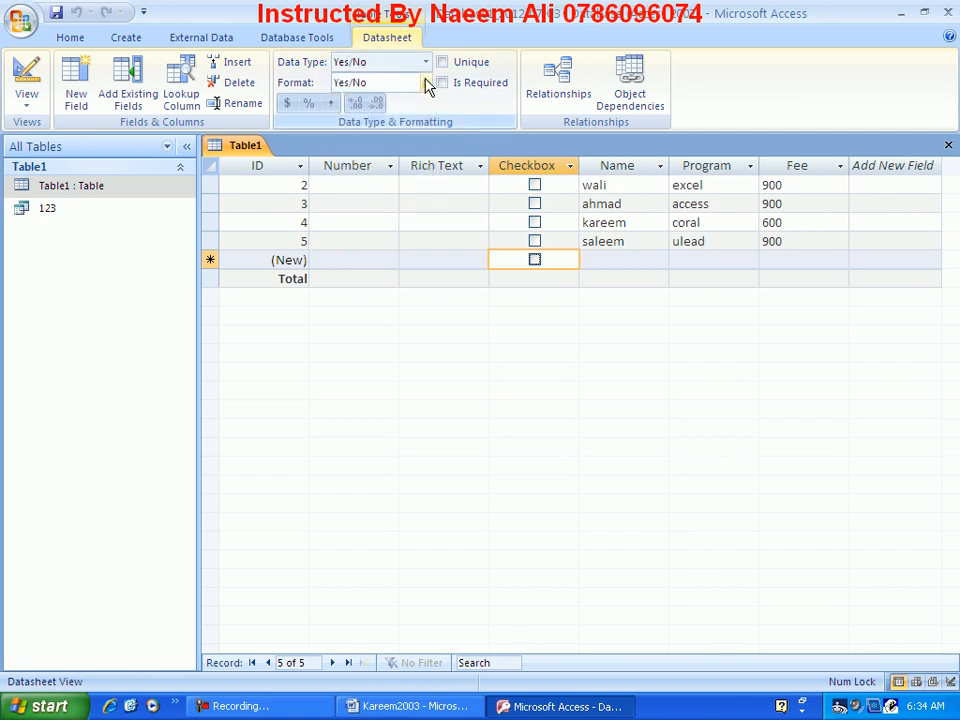
{"action": "left_click", "coordinate": [425, 82]}
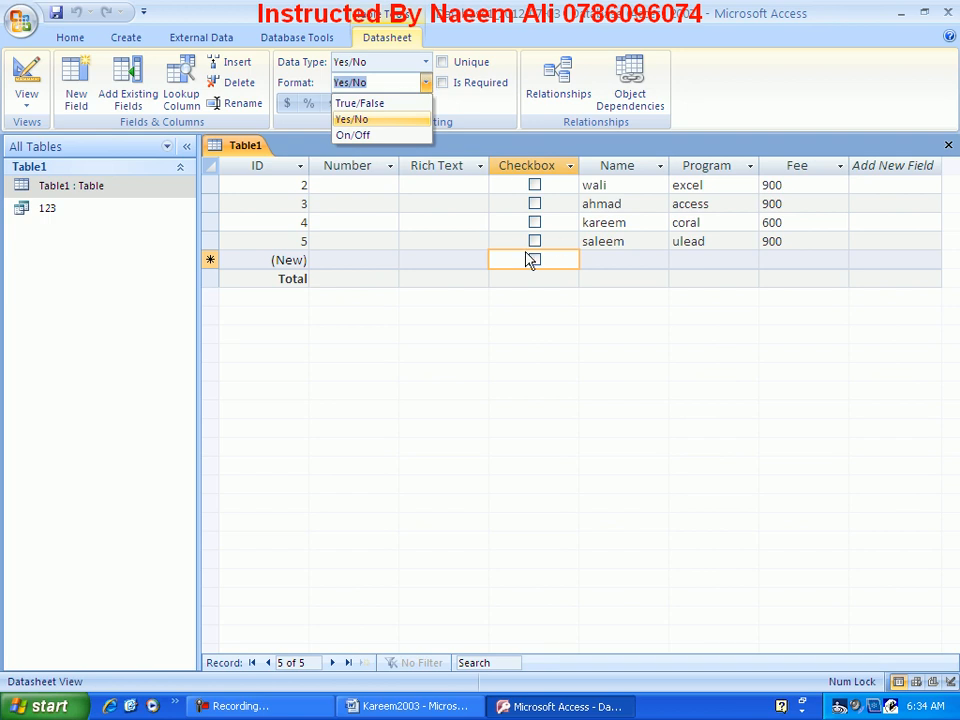
{"action": "left_click", "coordinate": [628, 199]}
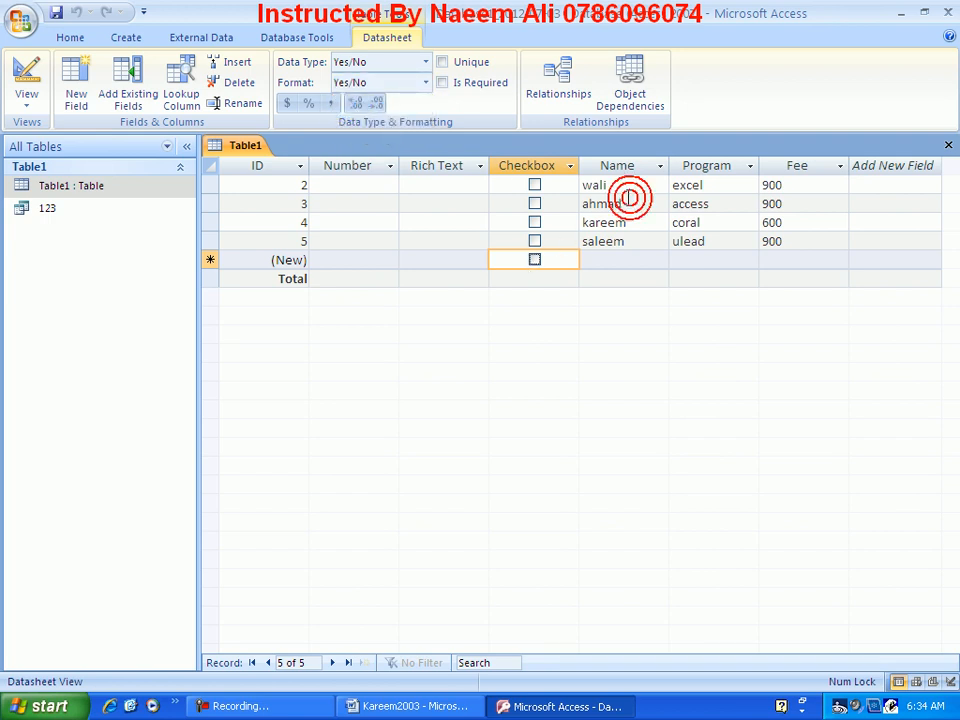
{"action": "left_click", "coordinate": [641, 203]}
{"action": "left_click", "coordinate": [426, 62]}
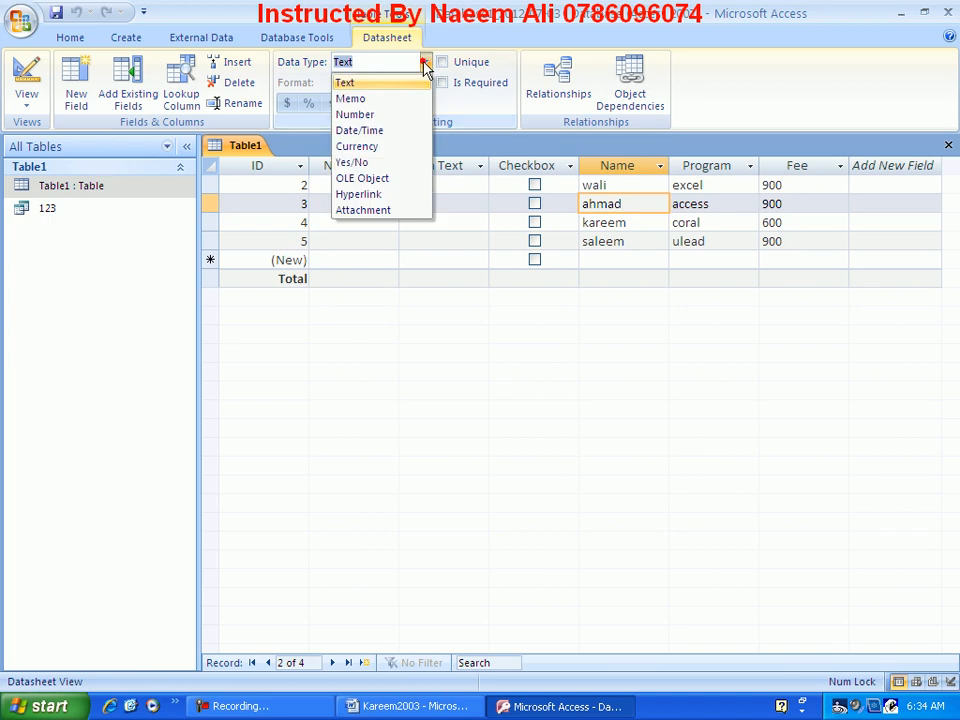
Try to make the Fee field of Table1 accept only unique values
{"action": "left_click", "coordinate": [776, 197]}
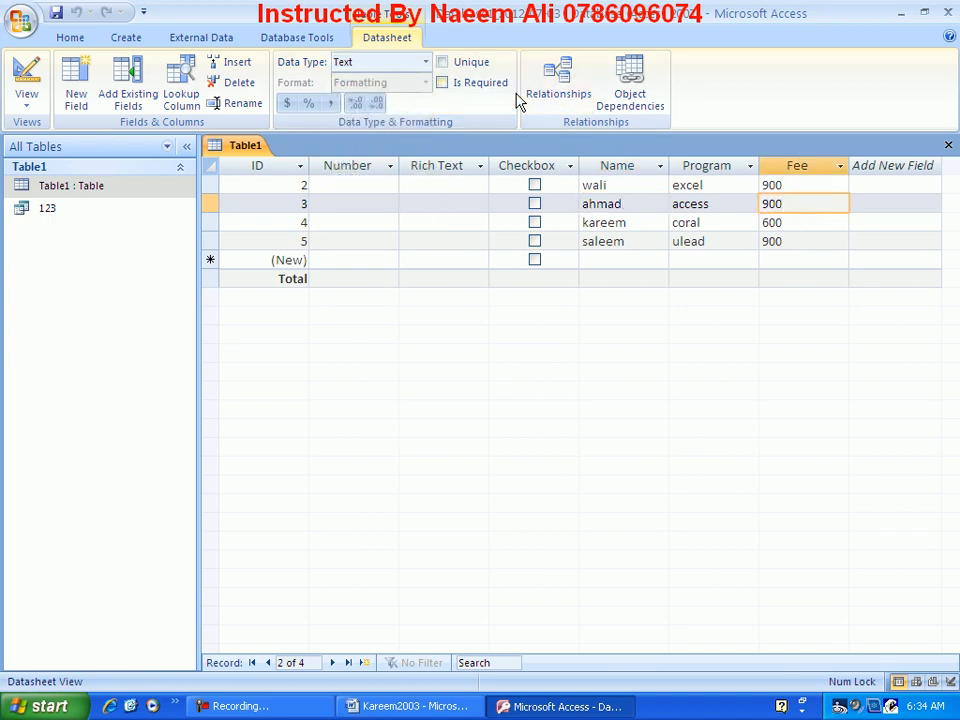
{"action": "left_click", "coordinate": [467, 63]}
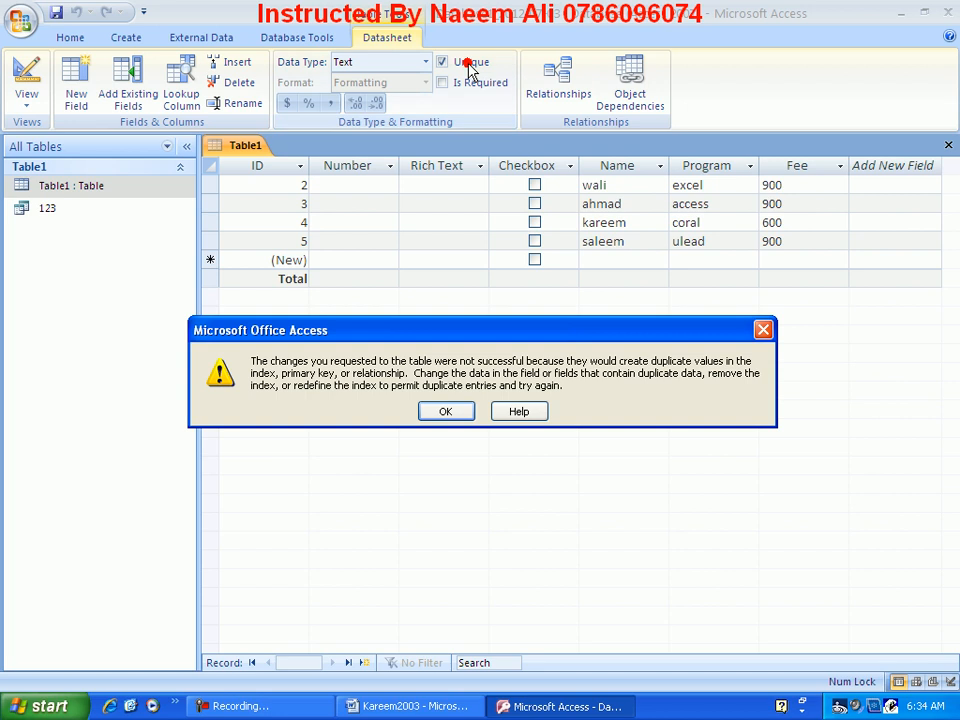
{"action": "left_click", "coordinate": [445, 411]}
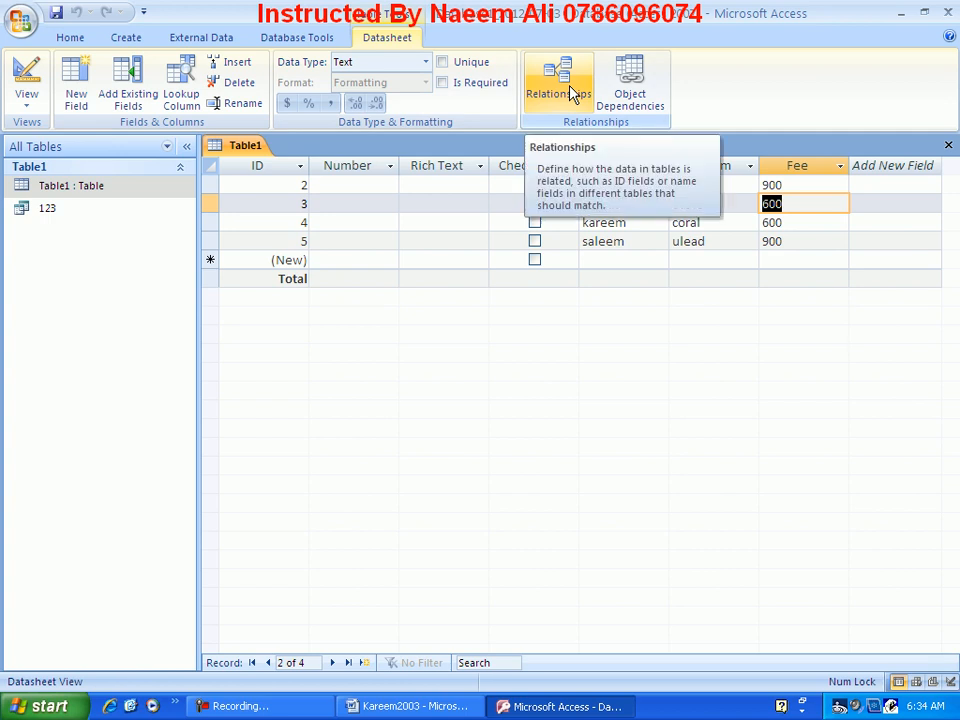
Check Table1's object dependencies, open the dependent query 123 in design, and hide the table names in its design grid
{"action": "left_click", "coordinate": [641, 79]}
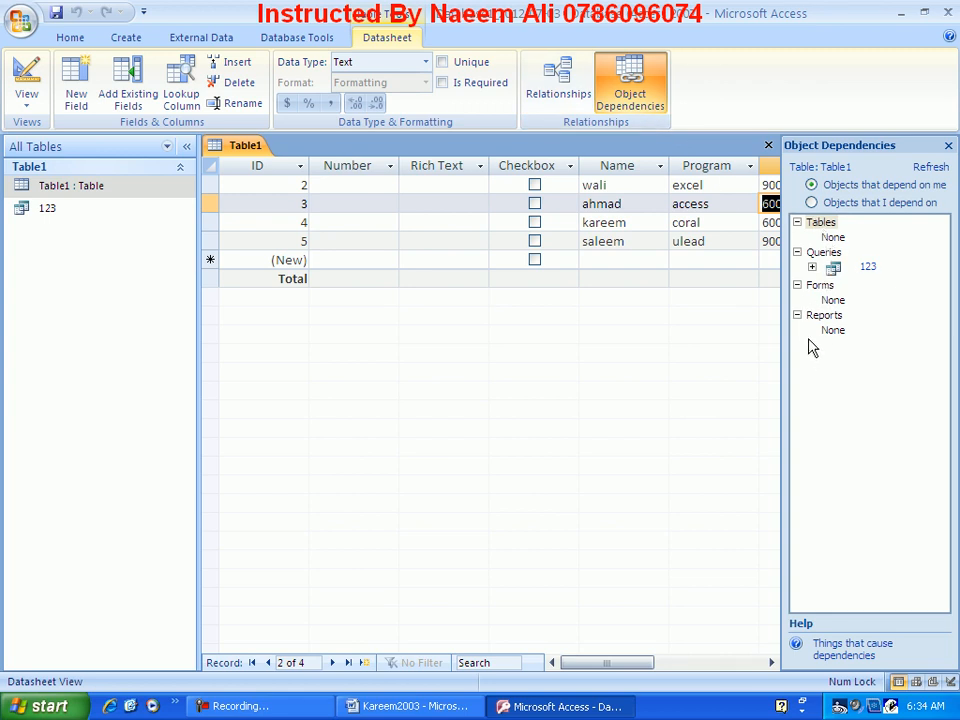
{"action": "left_click", "coordinate": [829, 268]}
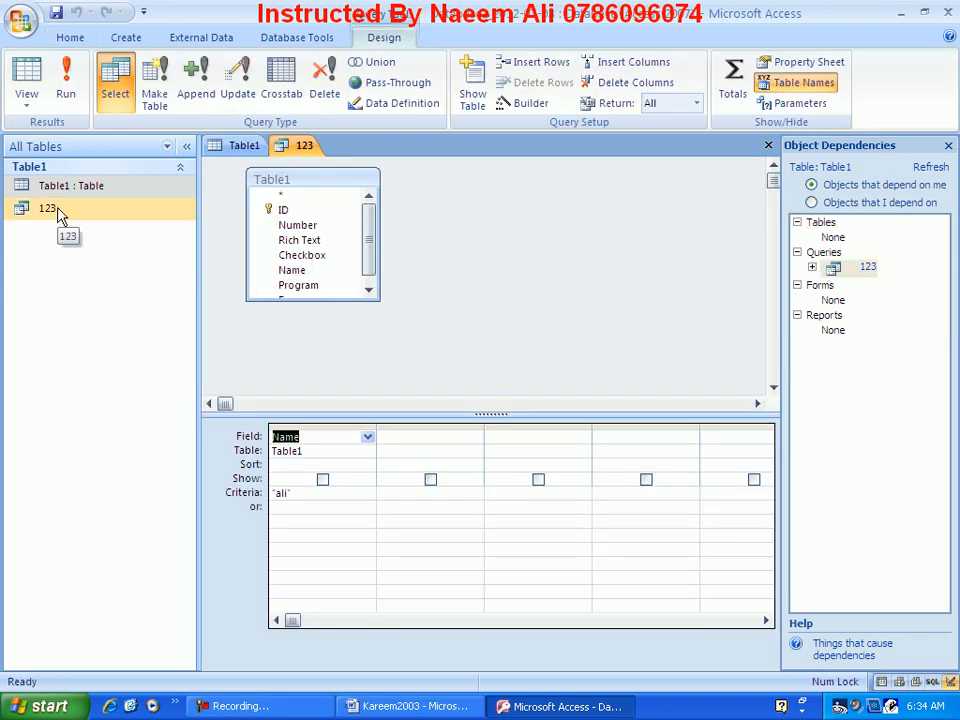
{"action": "left_click", "coordinate": [788, 82]}
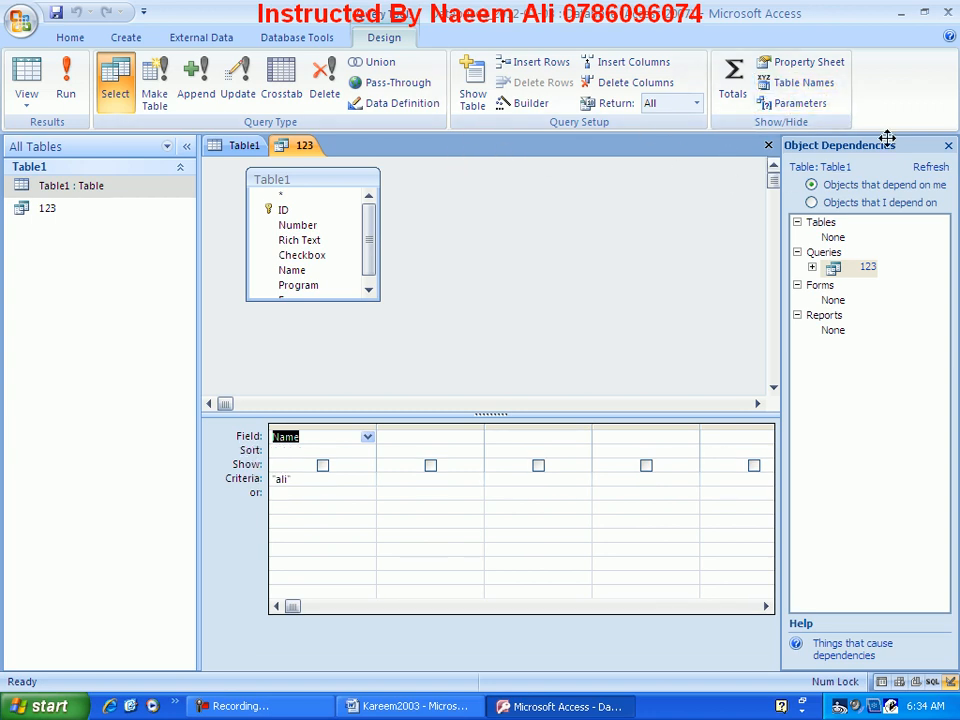
{"action": "left_click", "coordinate": [948, 146]}
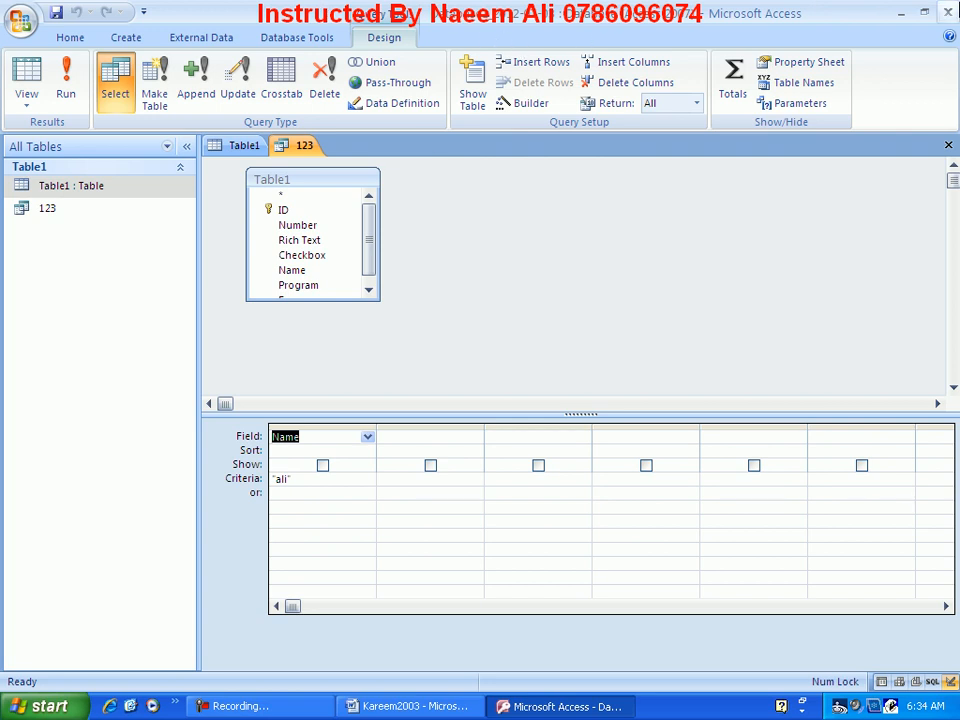
Exit the program without saving the design changes to Table1
{"action": "left_click", "coordinate": [946, 12]}
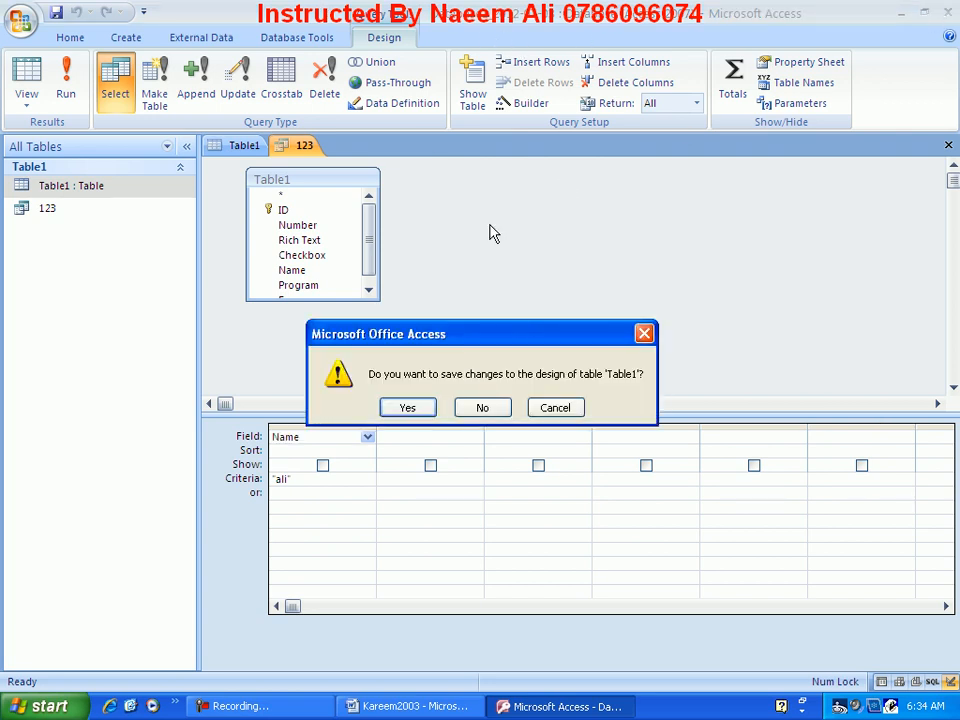
{"action": "left_click", "coordinate": [483, 408]}
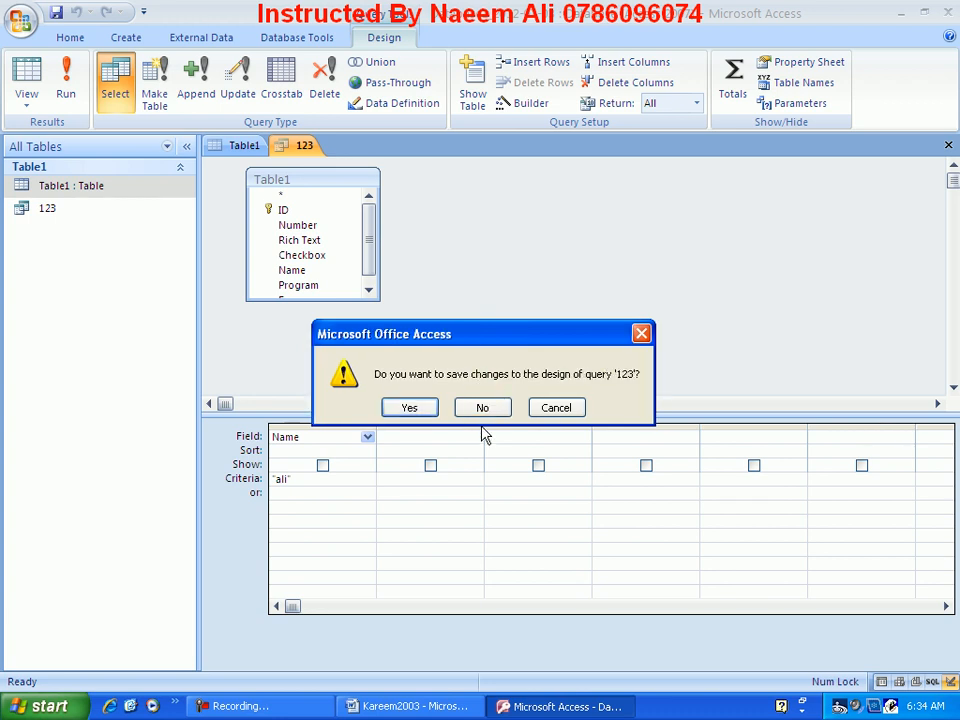